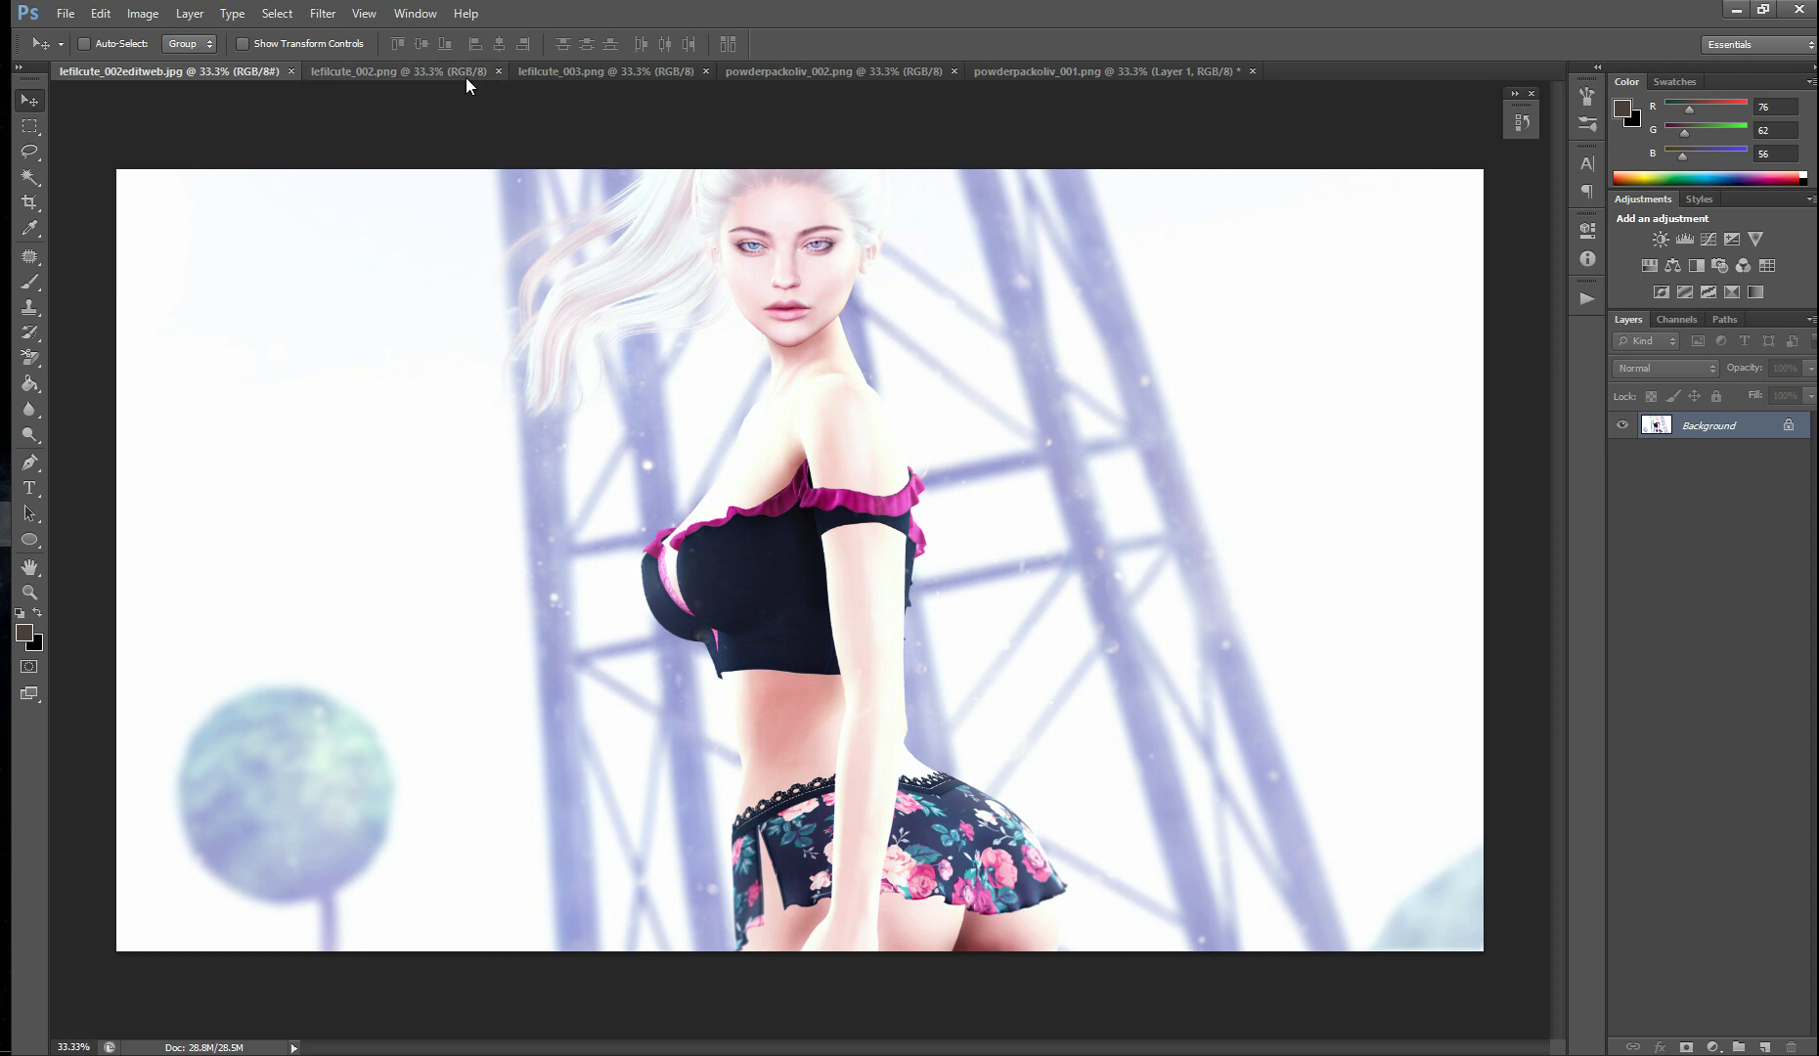
- Compare the edited image lefilcute_002editweb.jpg with the source renders lefilcute_002.png and lefilcute_003.png
{"action": "left_click", "coordinate": [414, 74]}
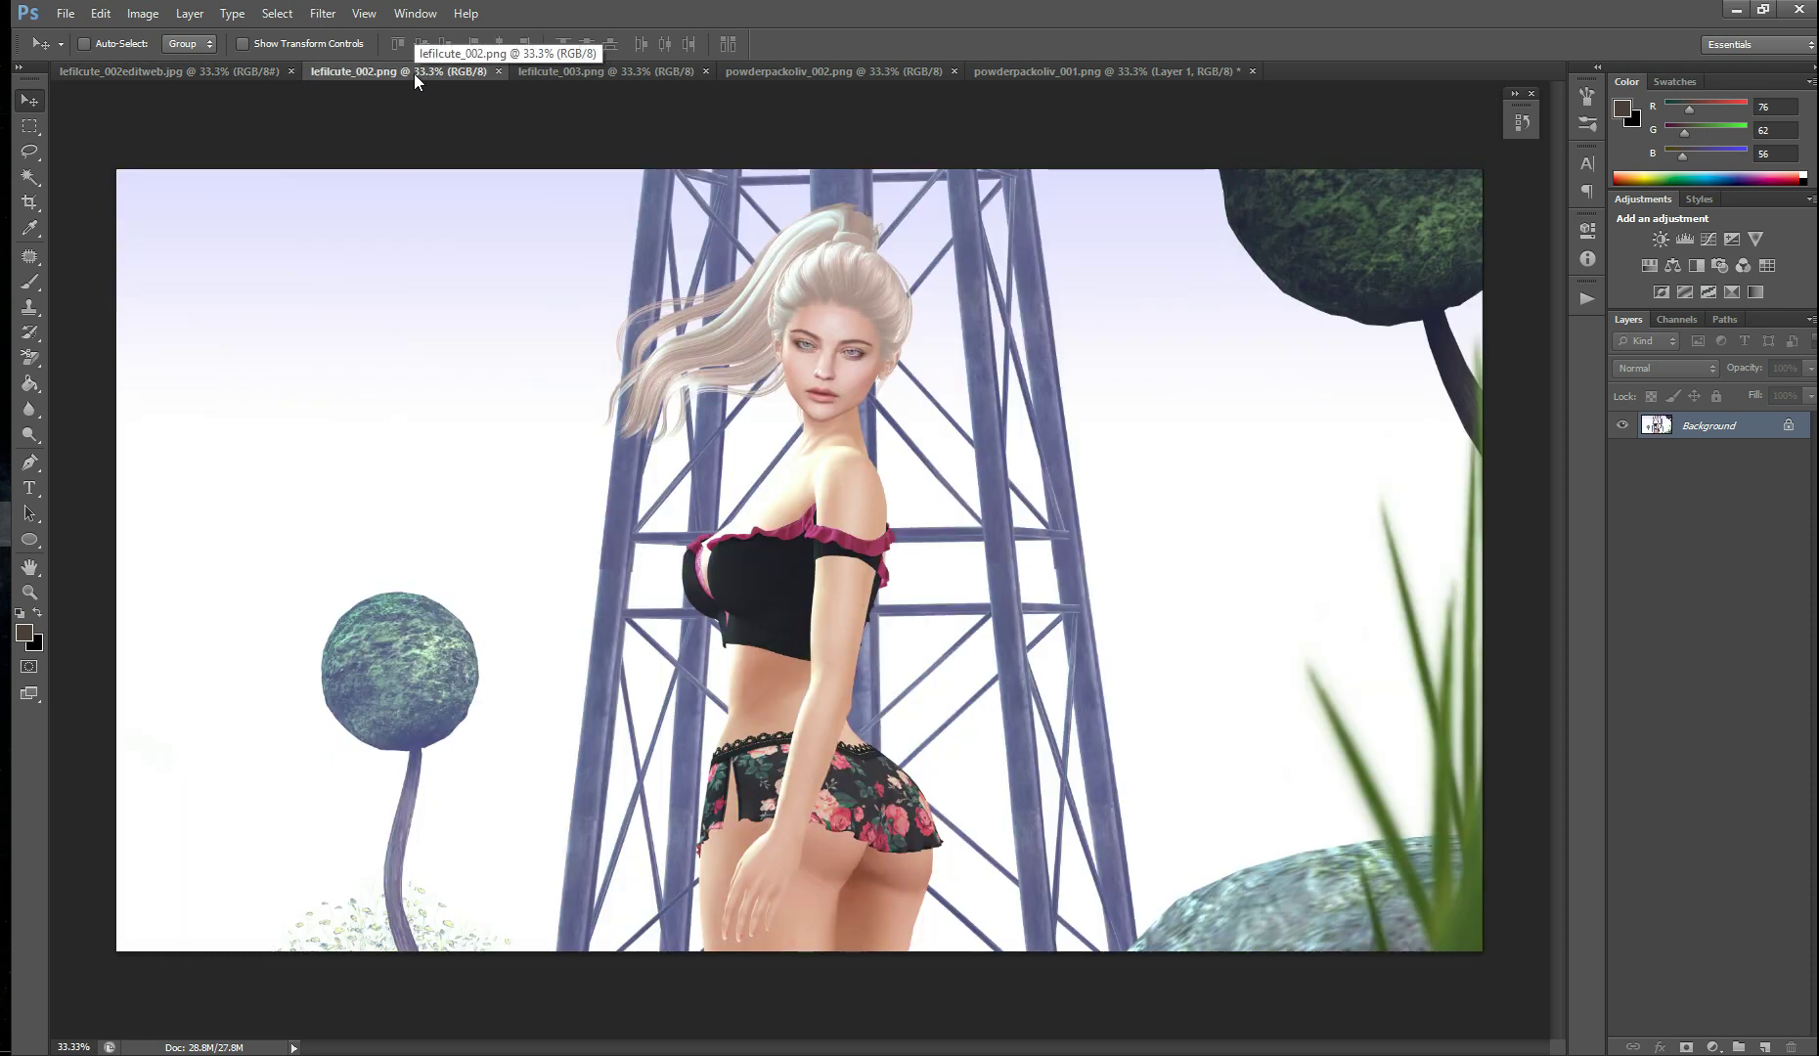
{"action": "left_click", "coordinate": [559, 69]}
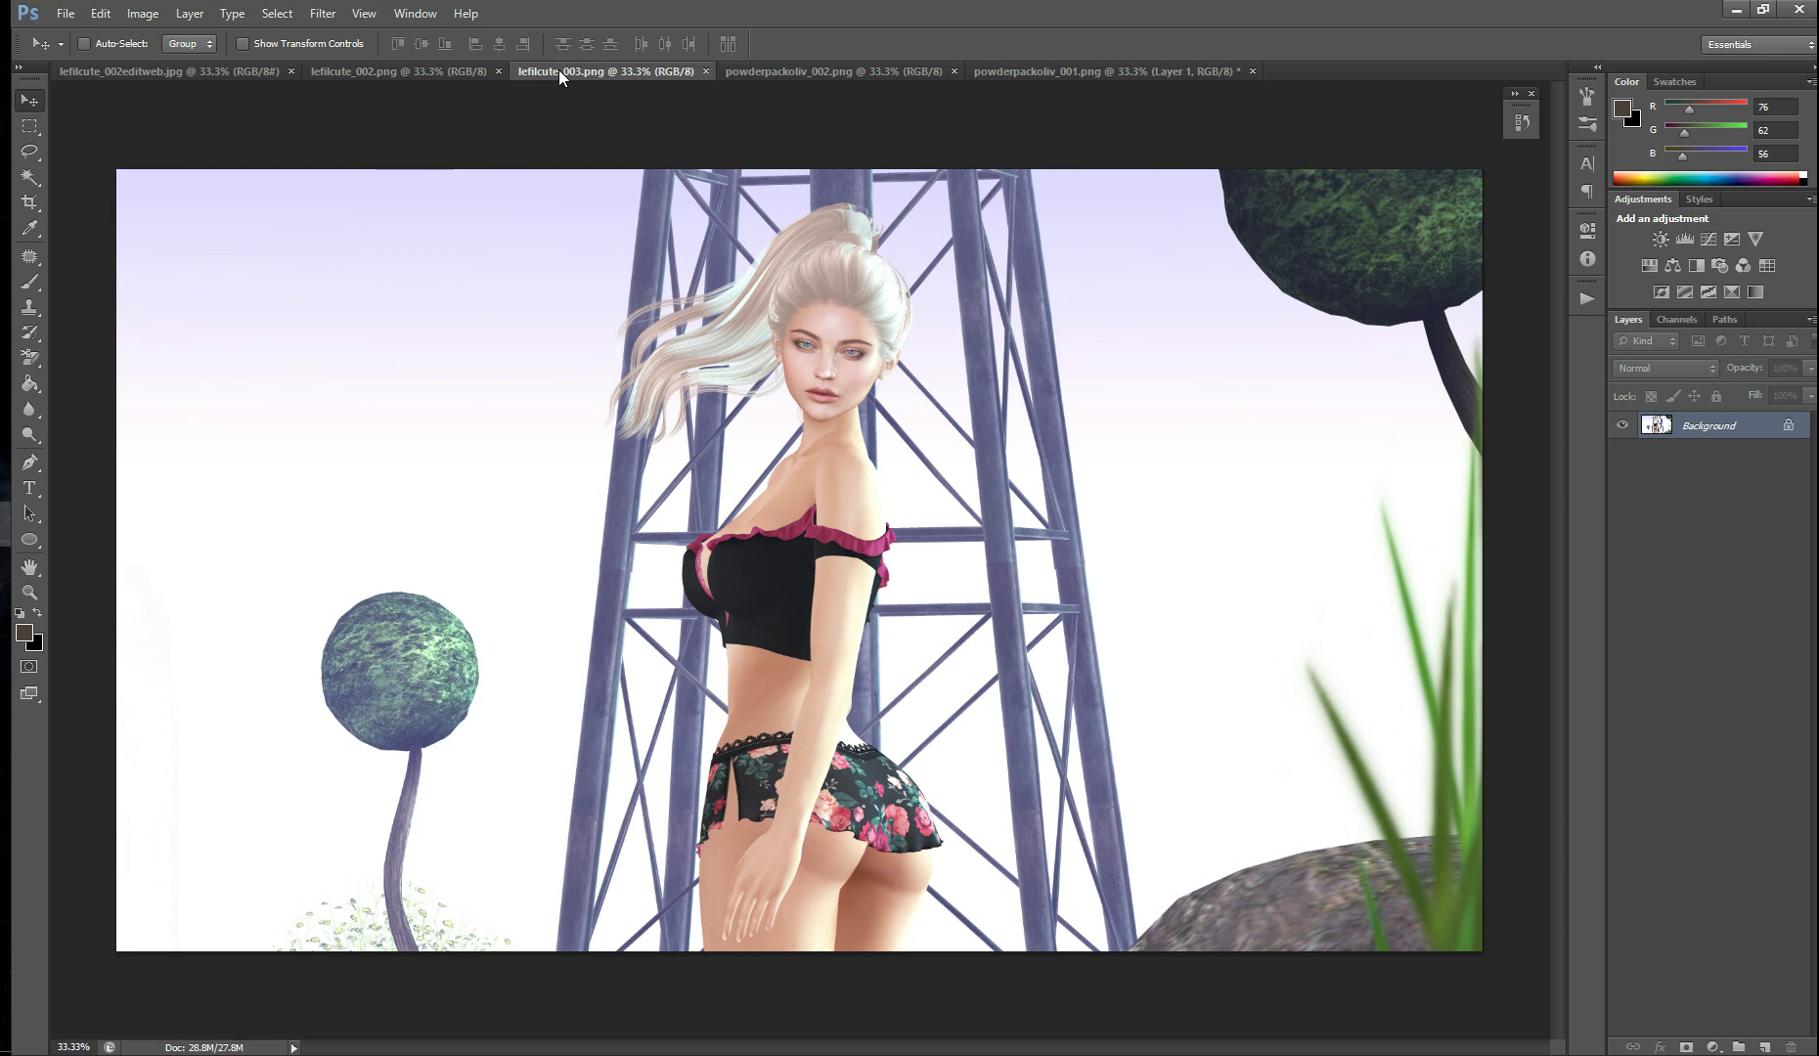
{"action": "left_click", "coordinate": [395, 72]}
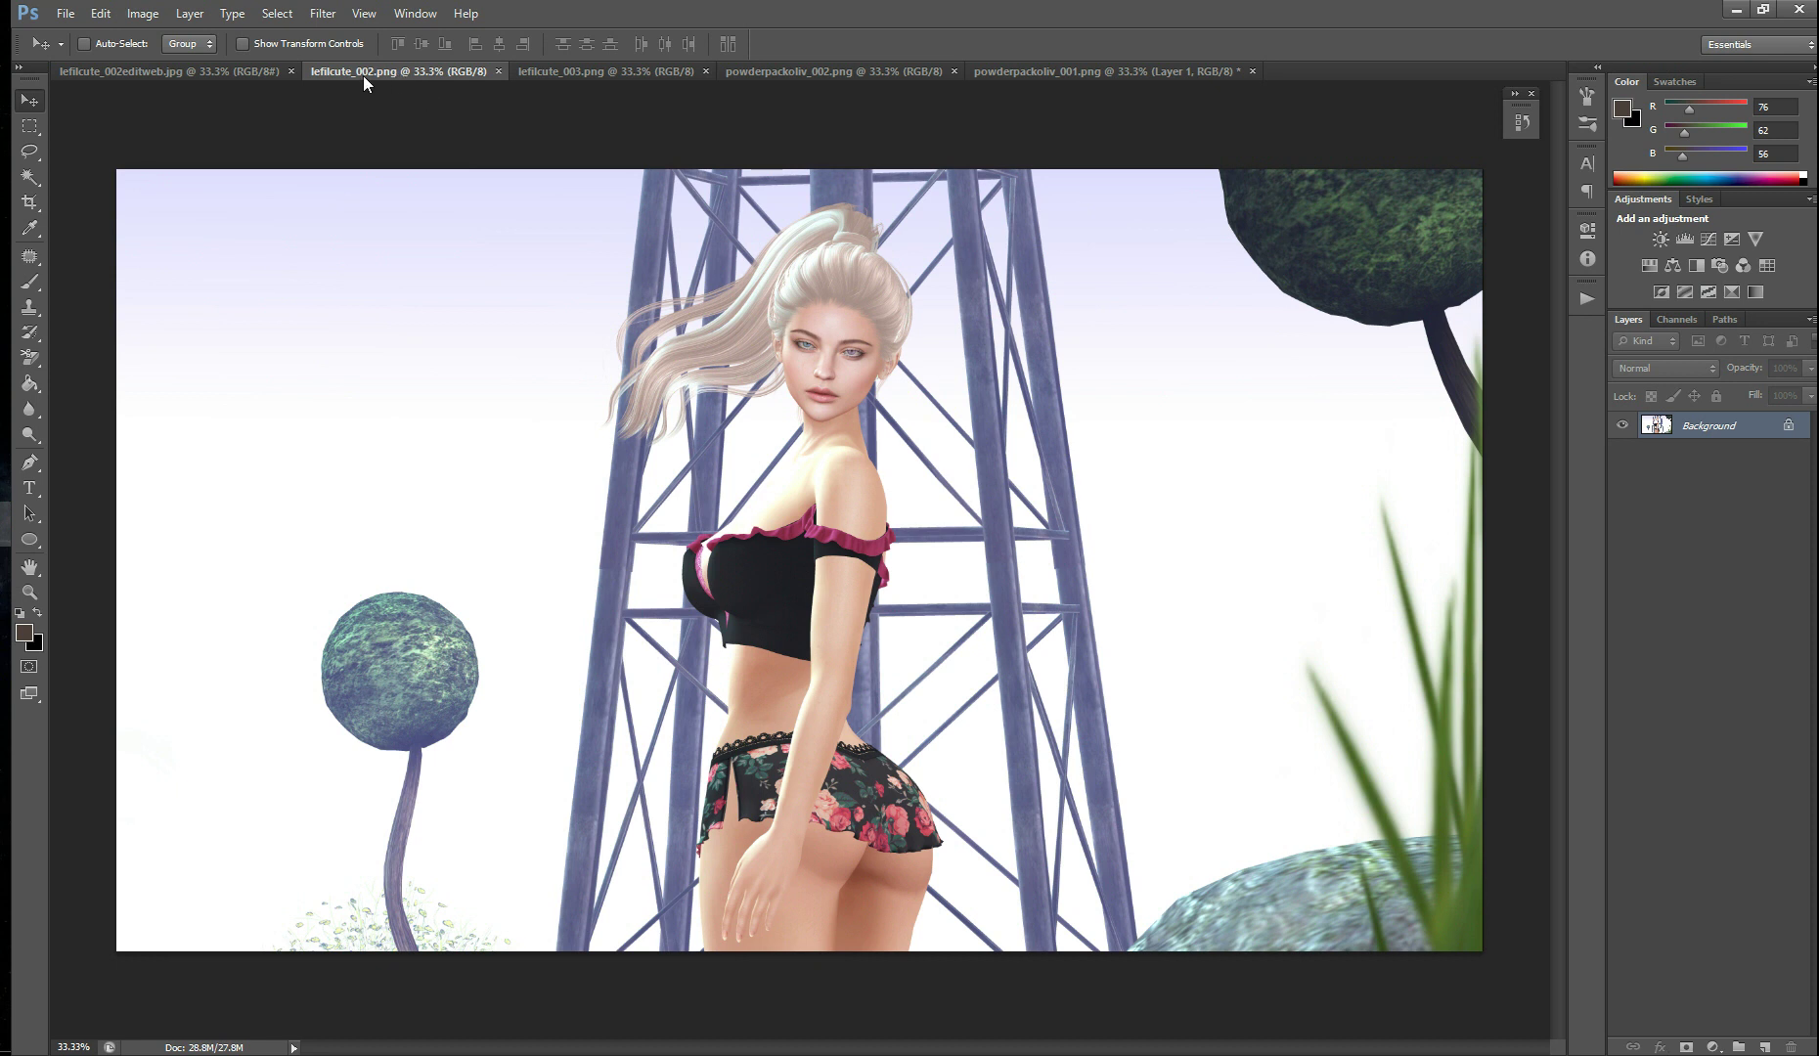
{"action": "left_click", "coordinate": [189, 72]}
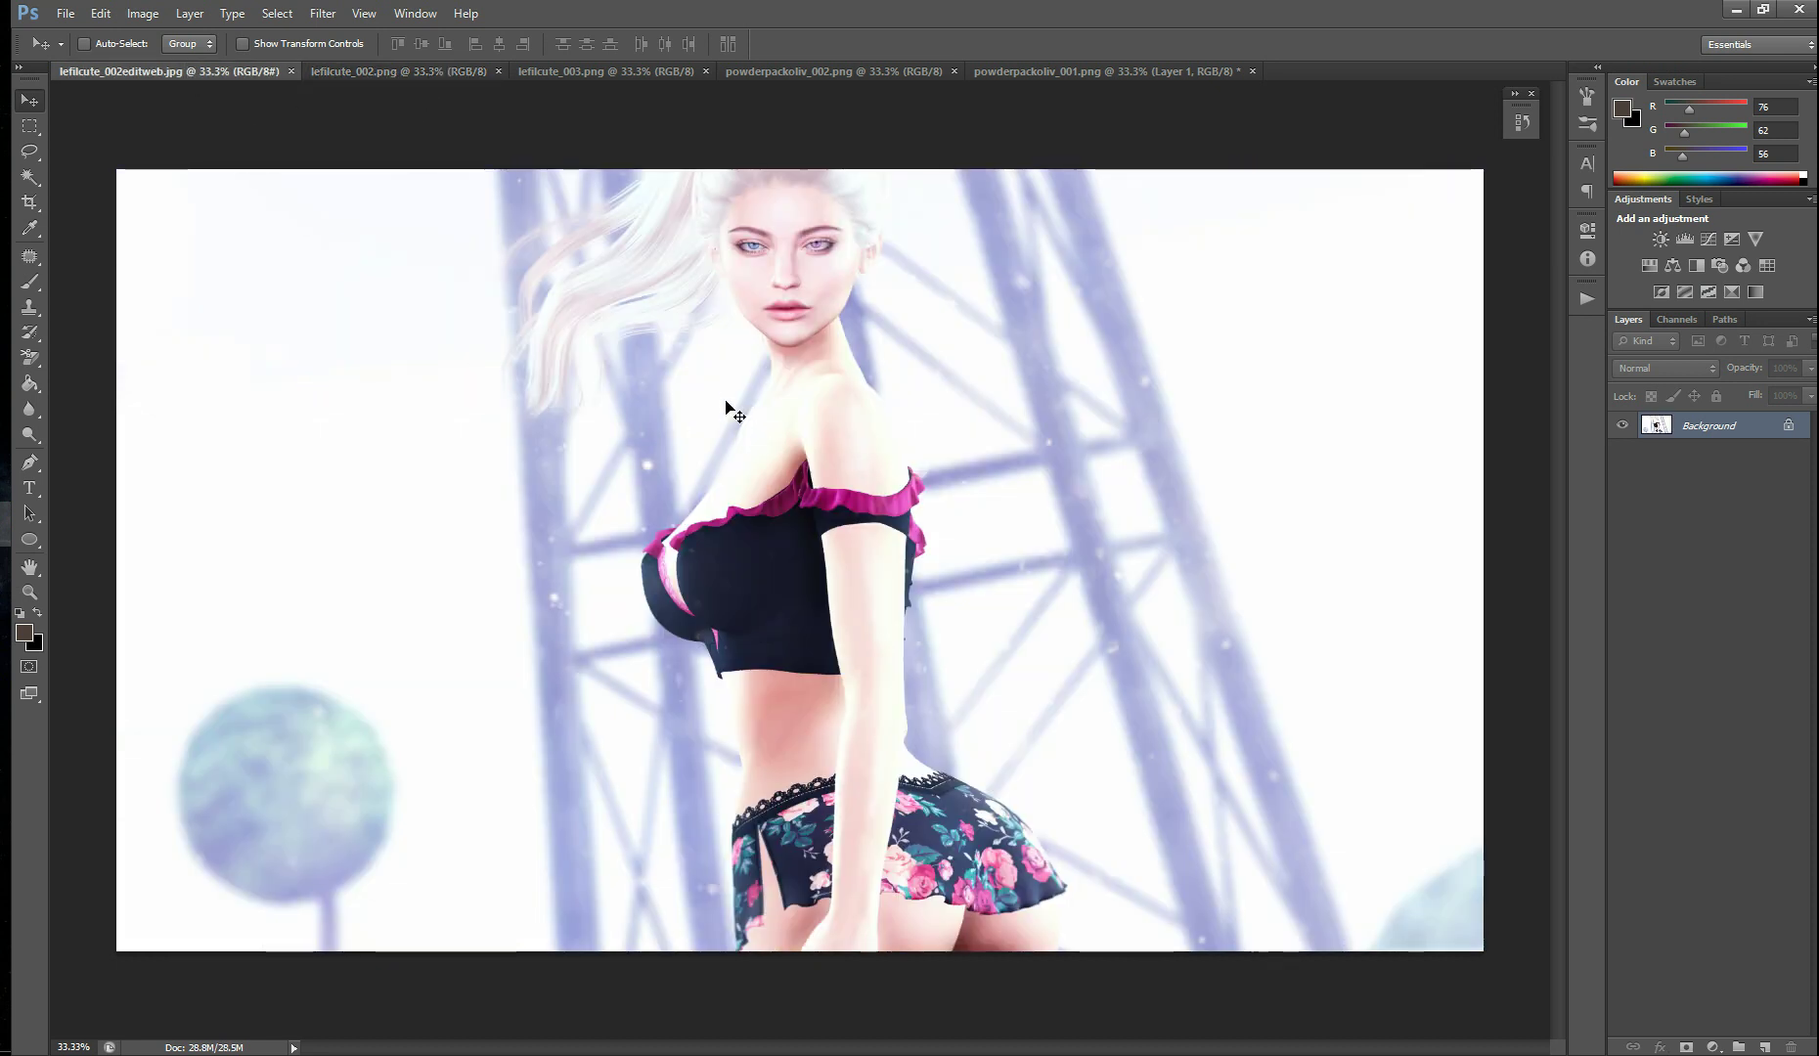
{"action": "left_click", "coordinate": [411, 68]}
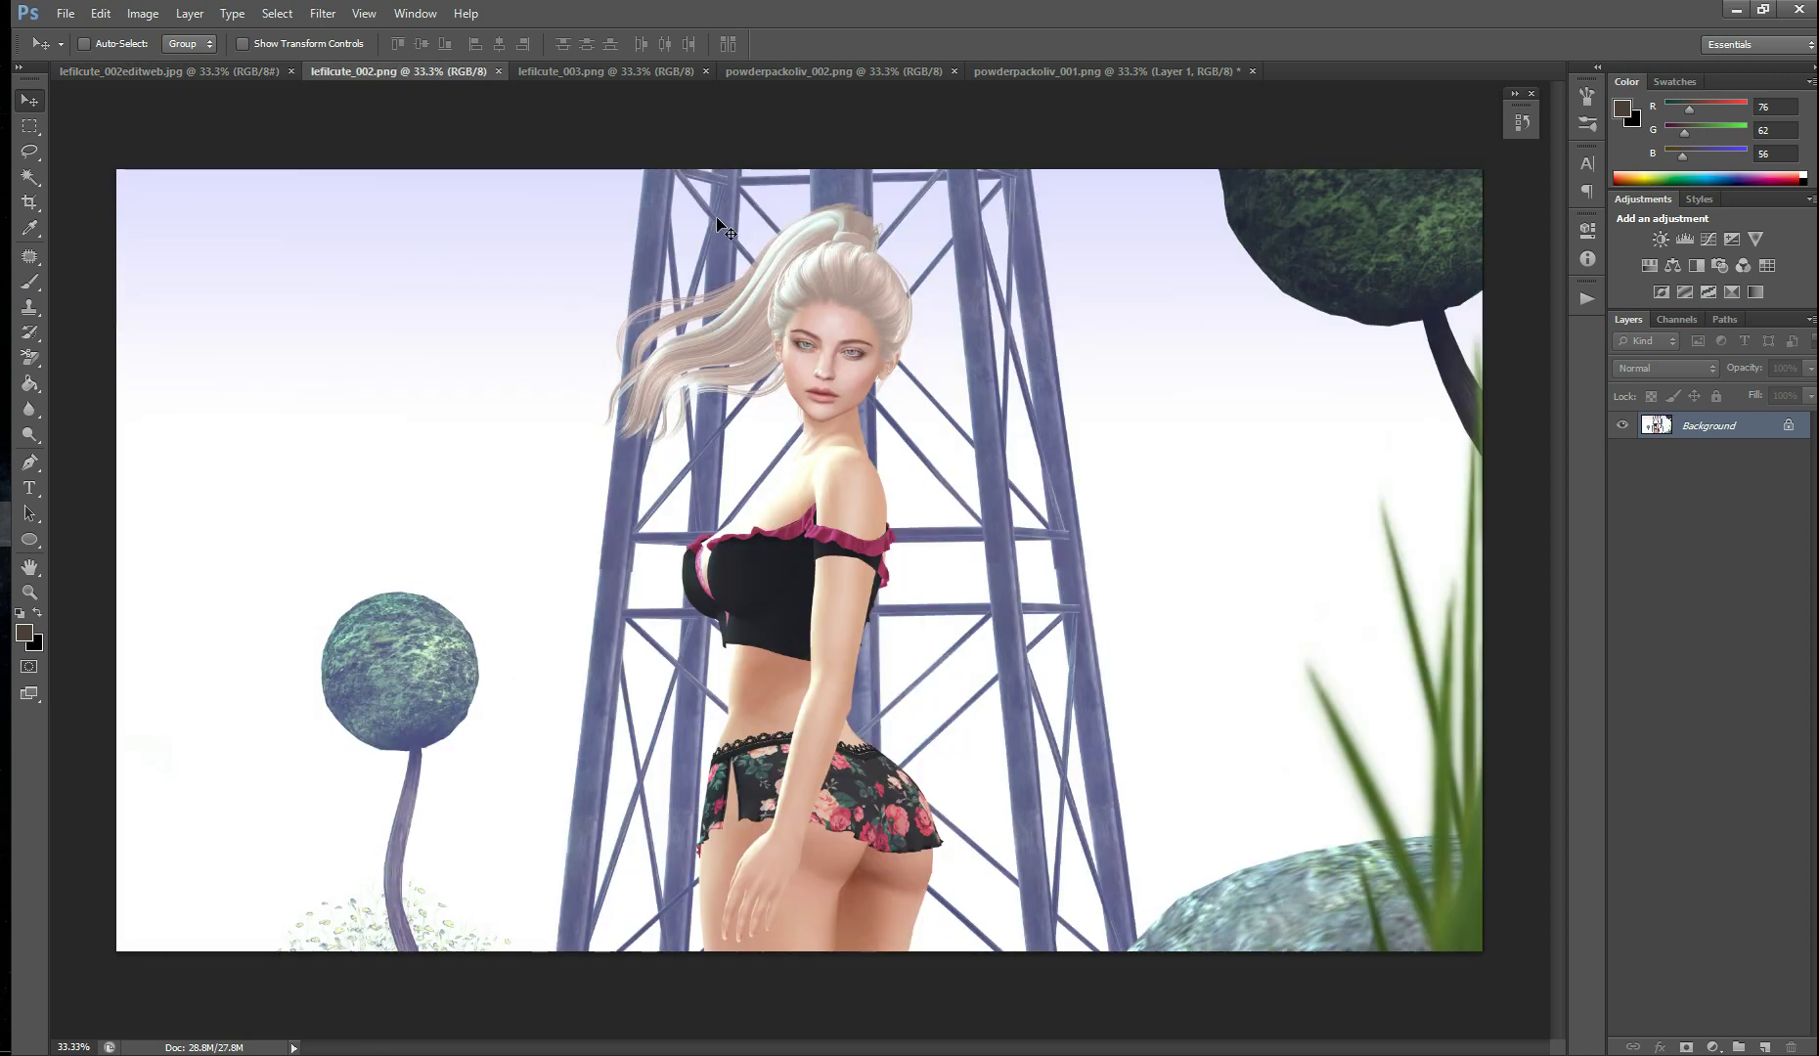
- Copy the entire lefilcute_003.png image and paste it as a new layer into lefilcute_002.png
{"action": "left_click", "coordinate": [593, 74]}
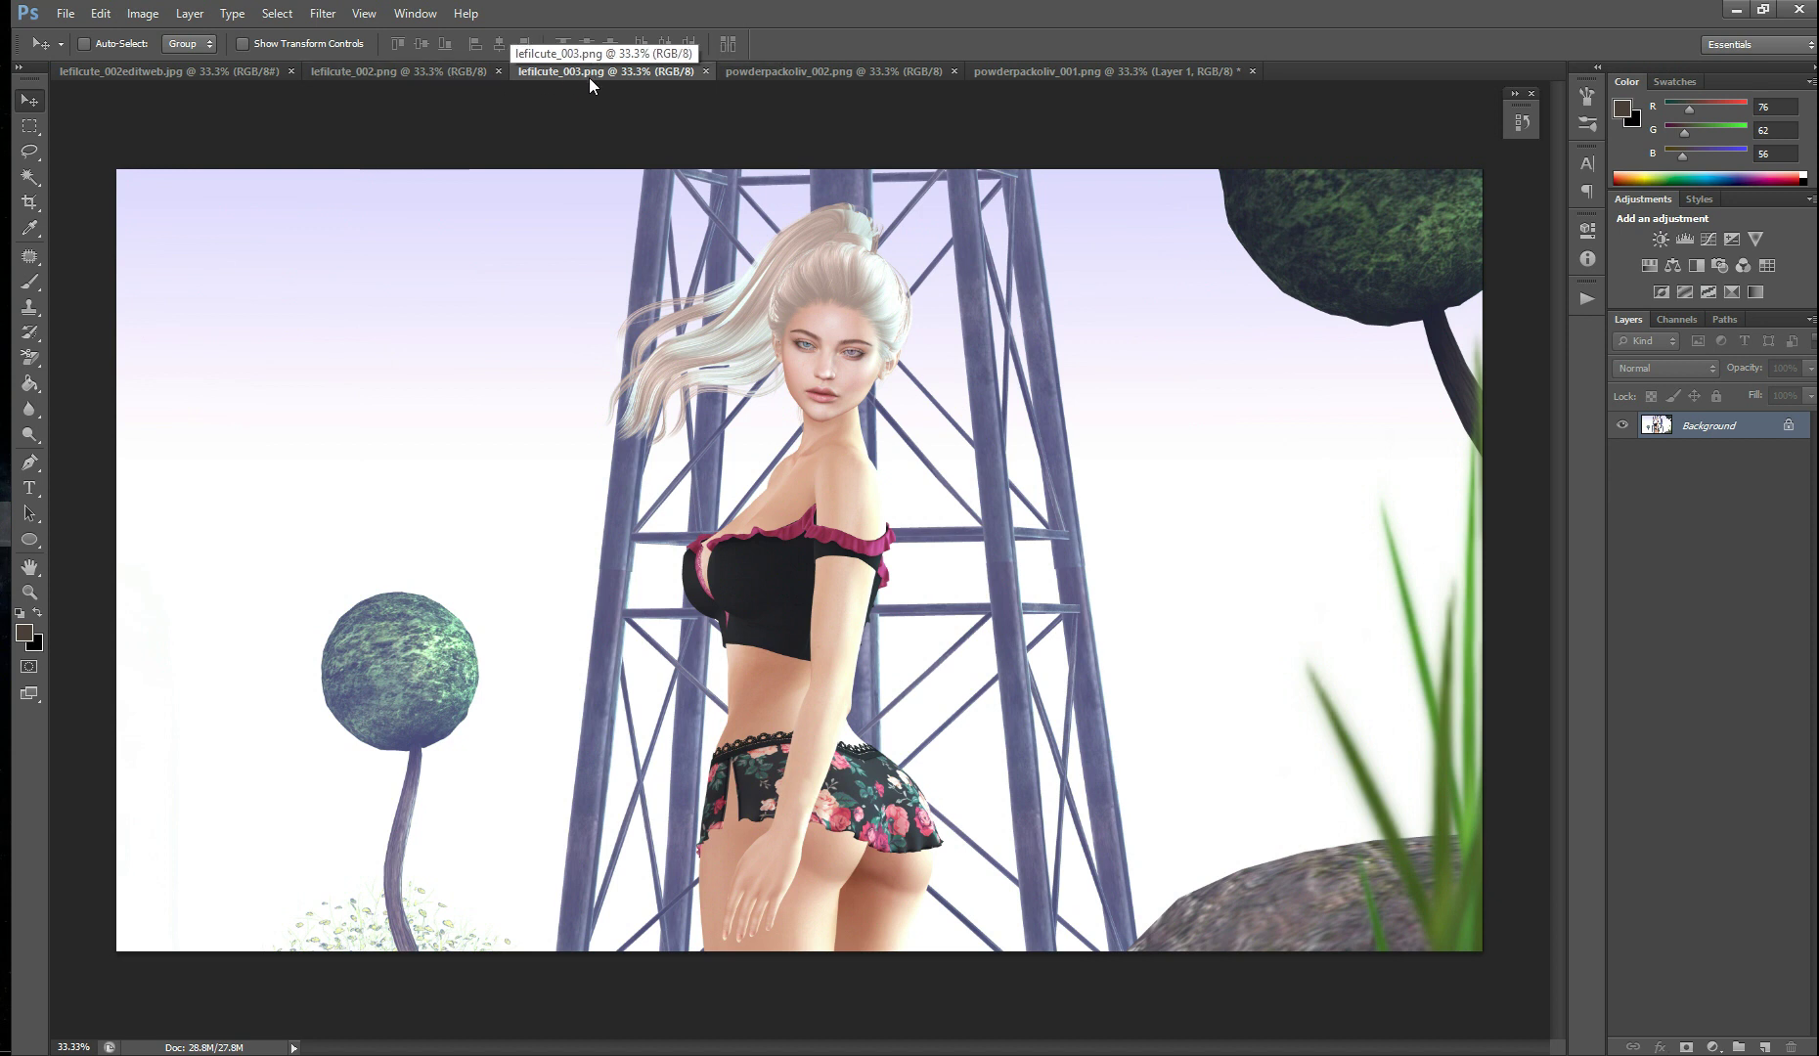
{"action": "key", "text": "ctrl+a"}
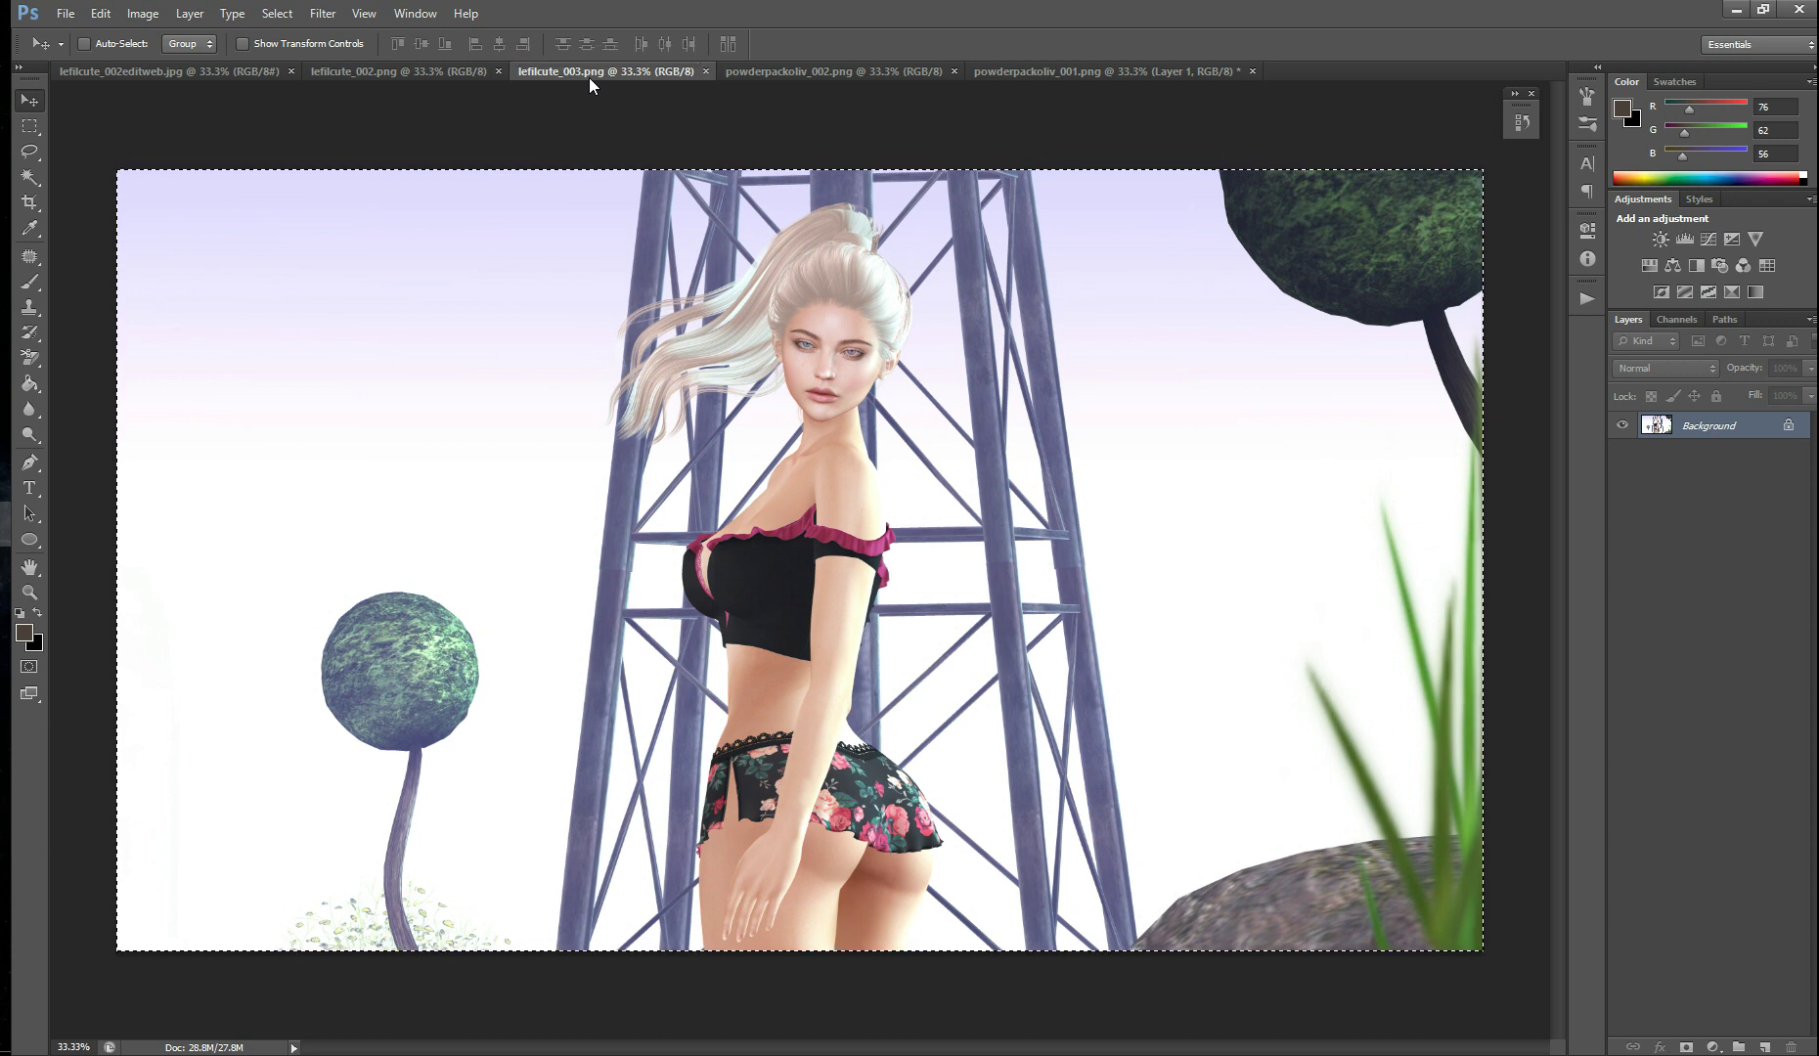
{"action": "left_click", "coordinate": [102, 14]}
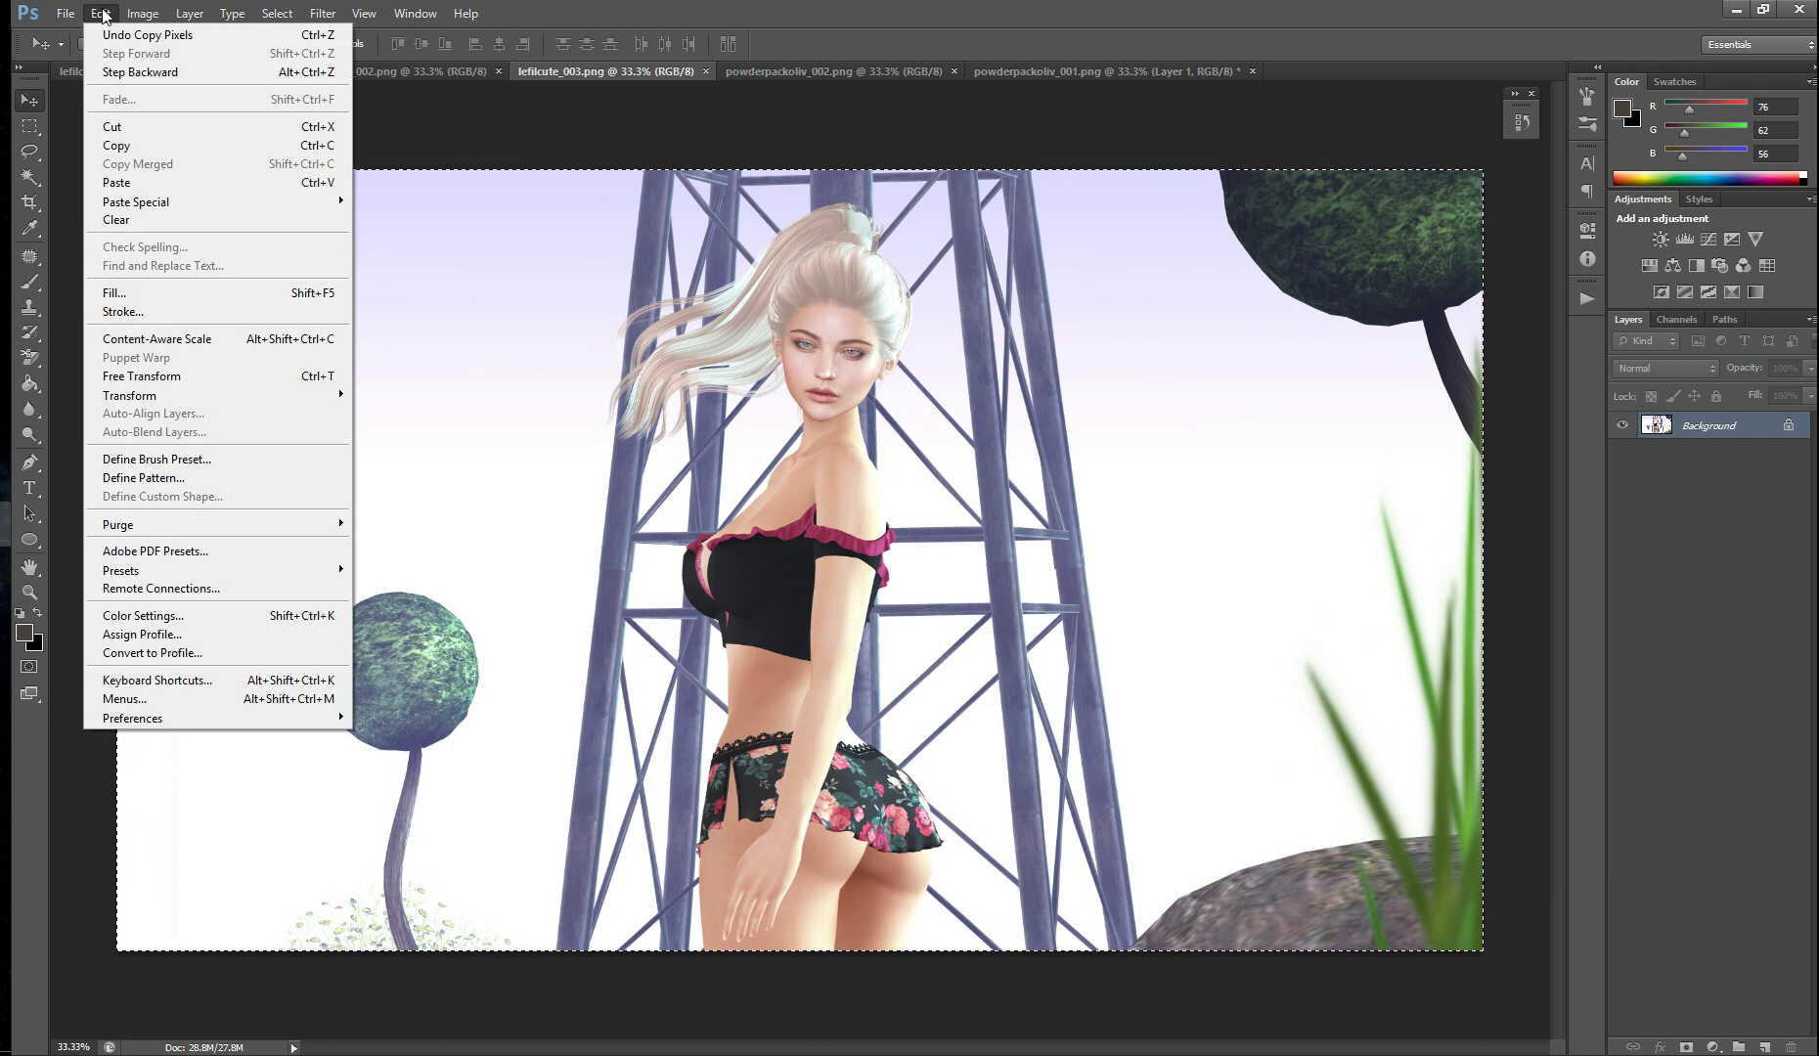
{"action": "left_click", "coordinate": [102, 13]}
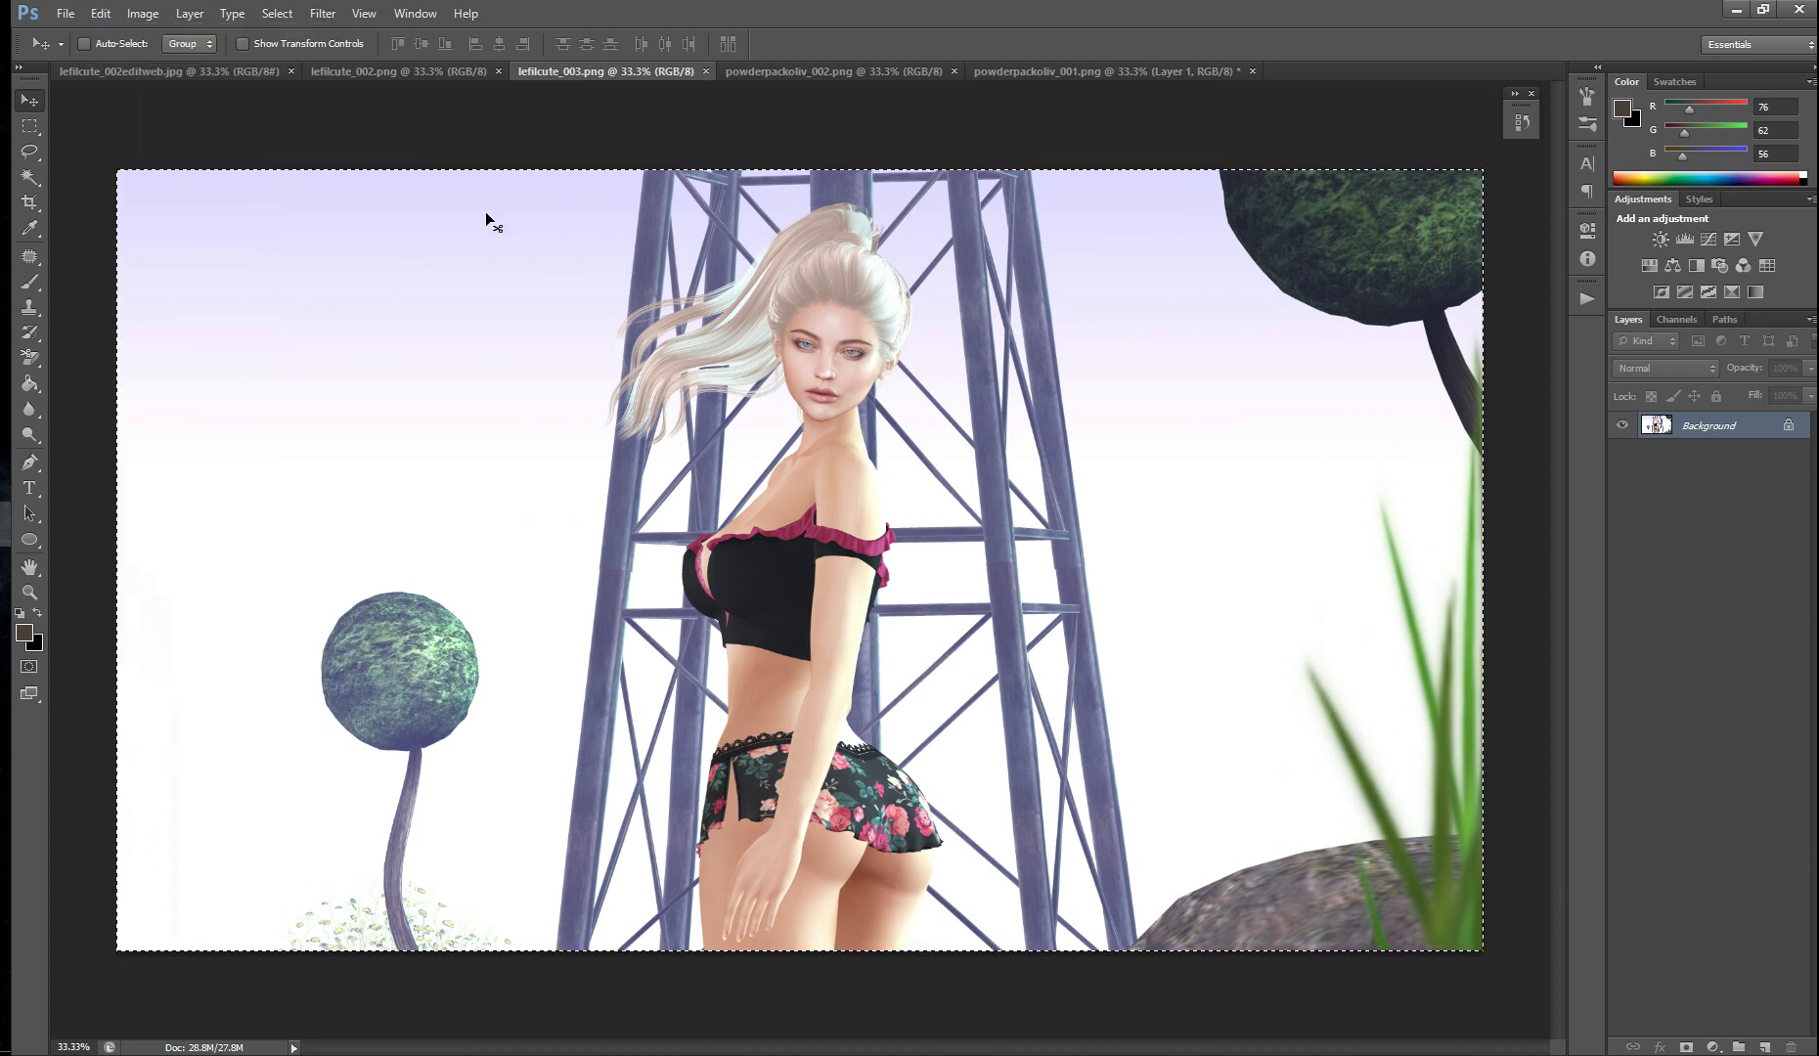
{"action": "left_click", "coordinate": [410, 74]}
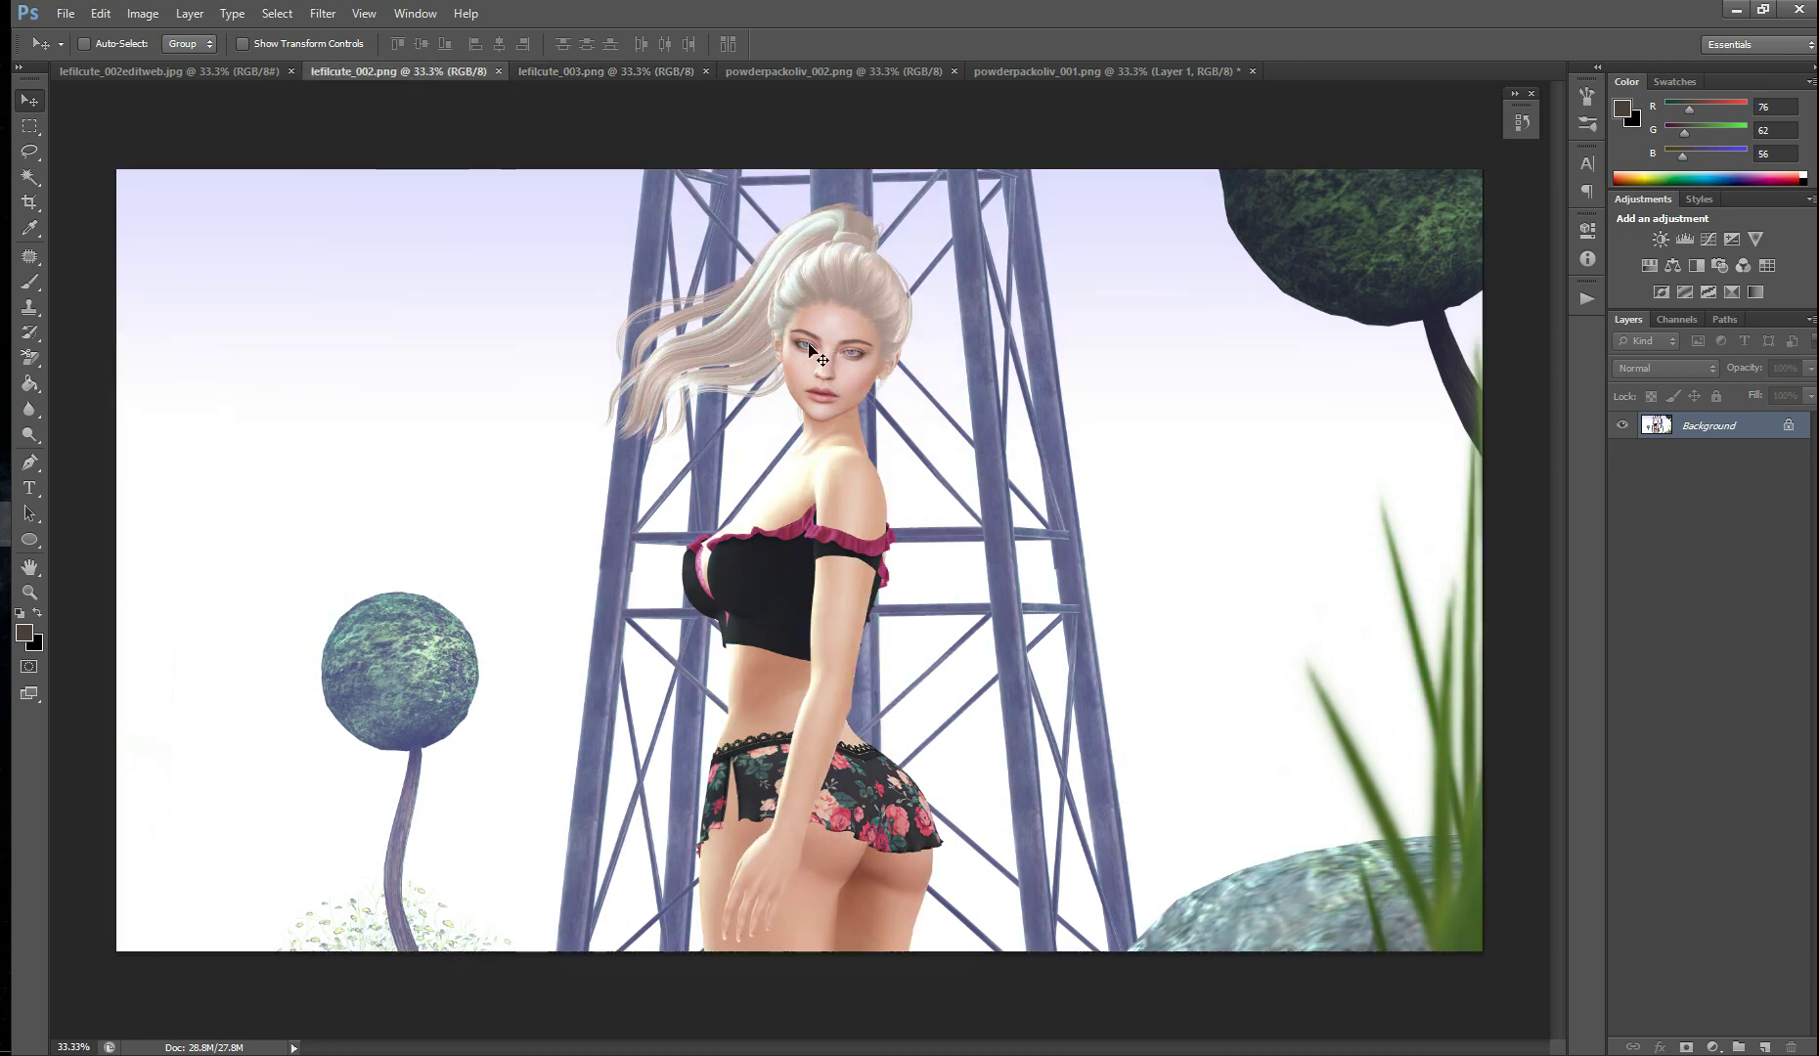
{"action": "key", "text": "ctrl+v"}
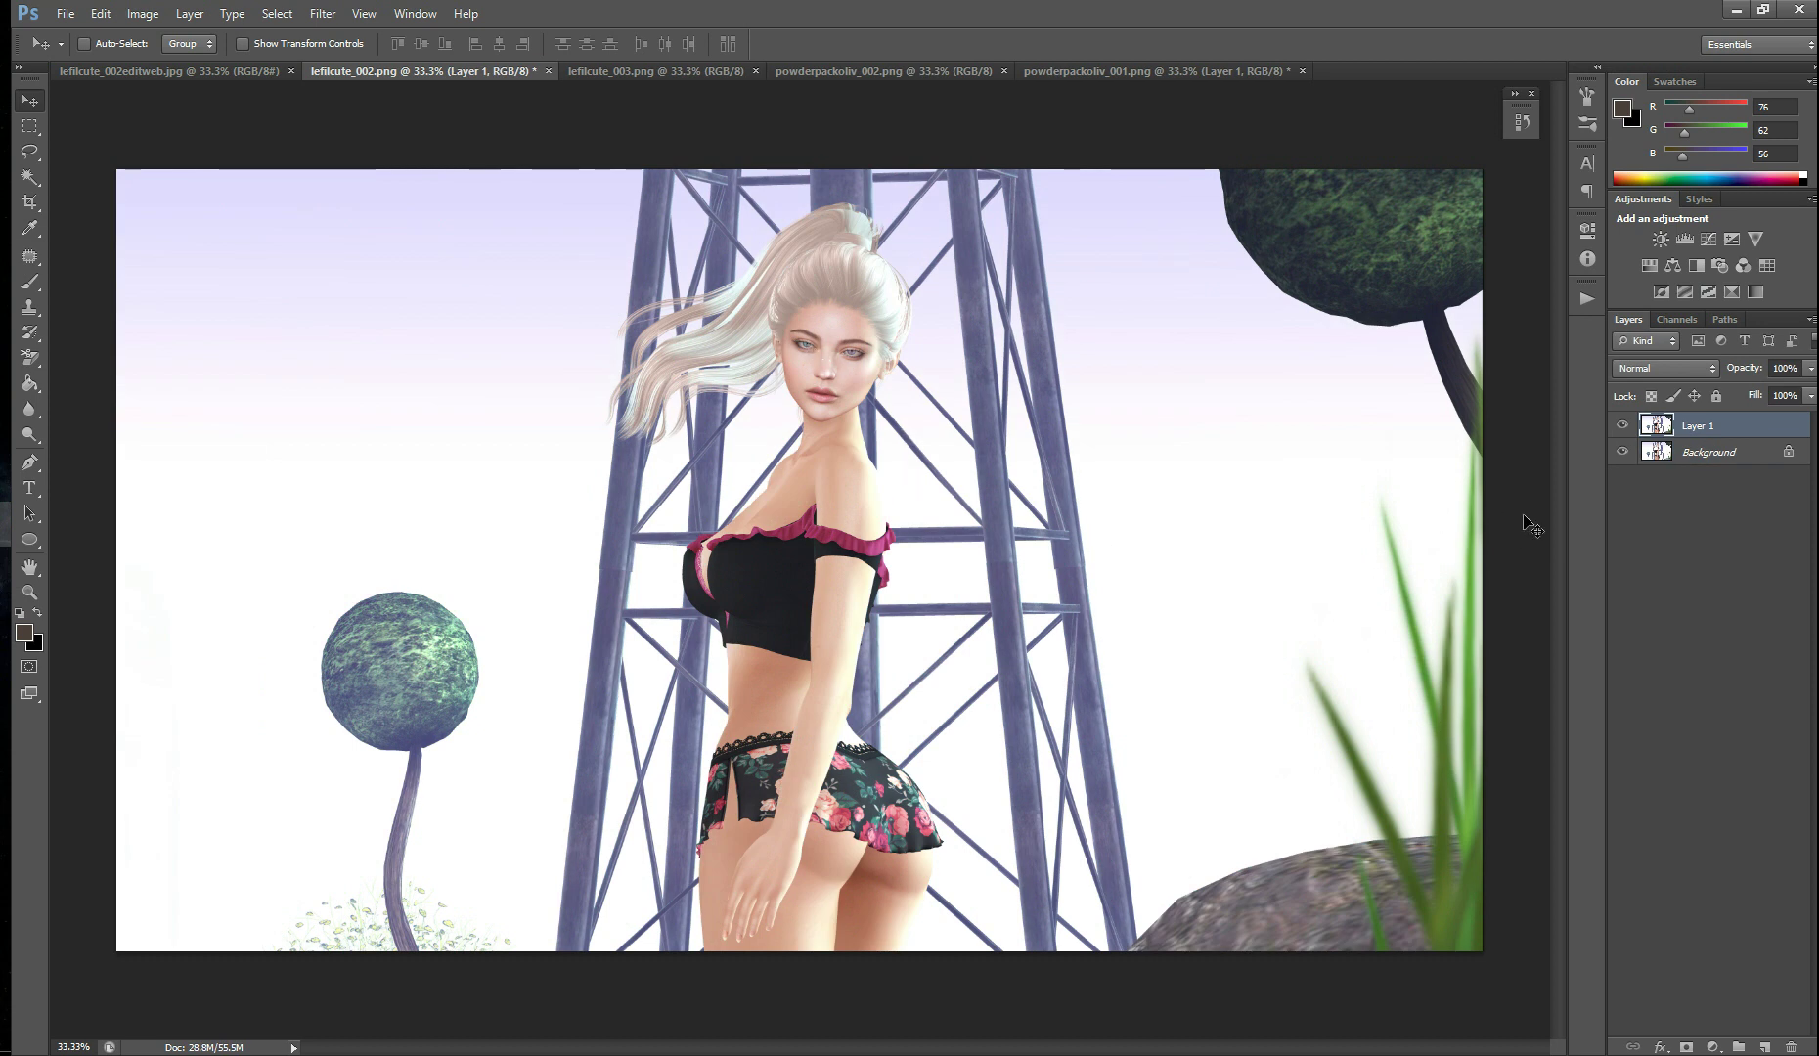
- Set Layer 1's blend mode to Lighter Color and toggle its visibility to compare the effect
{"action": "left_click", "coordinate": [1669, 377]}
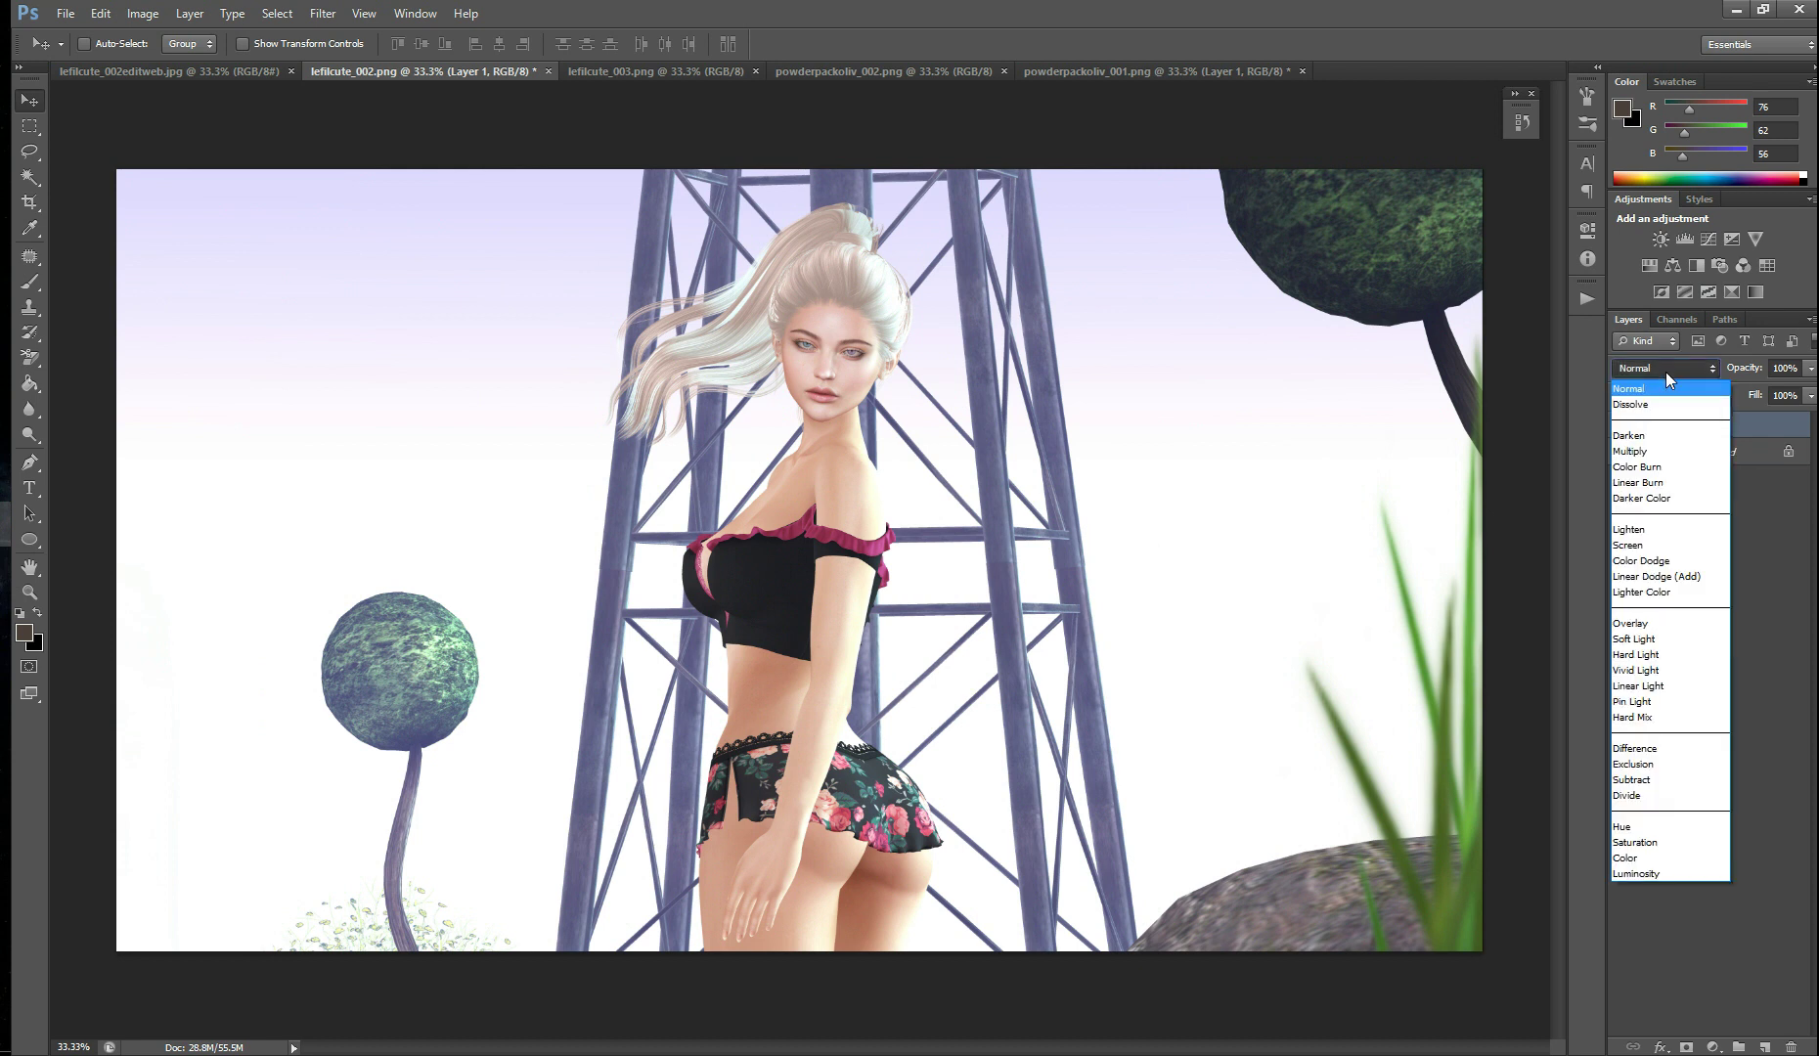
{"action": "left_click", "coordinate": [1665, 372]}
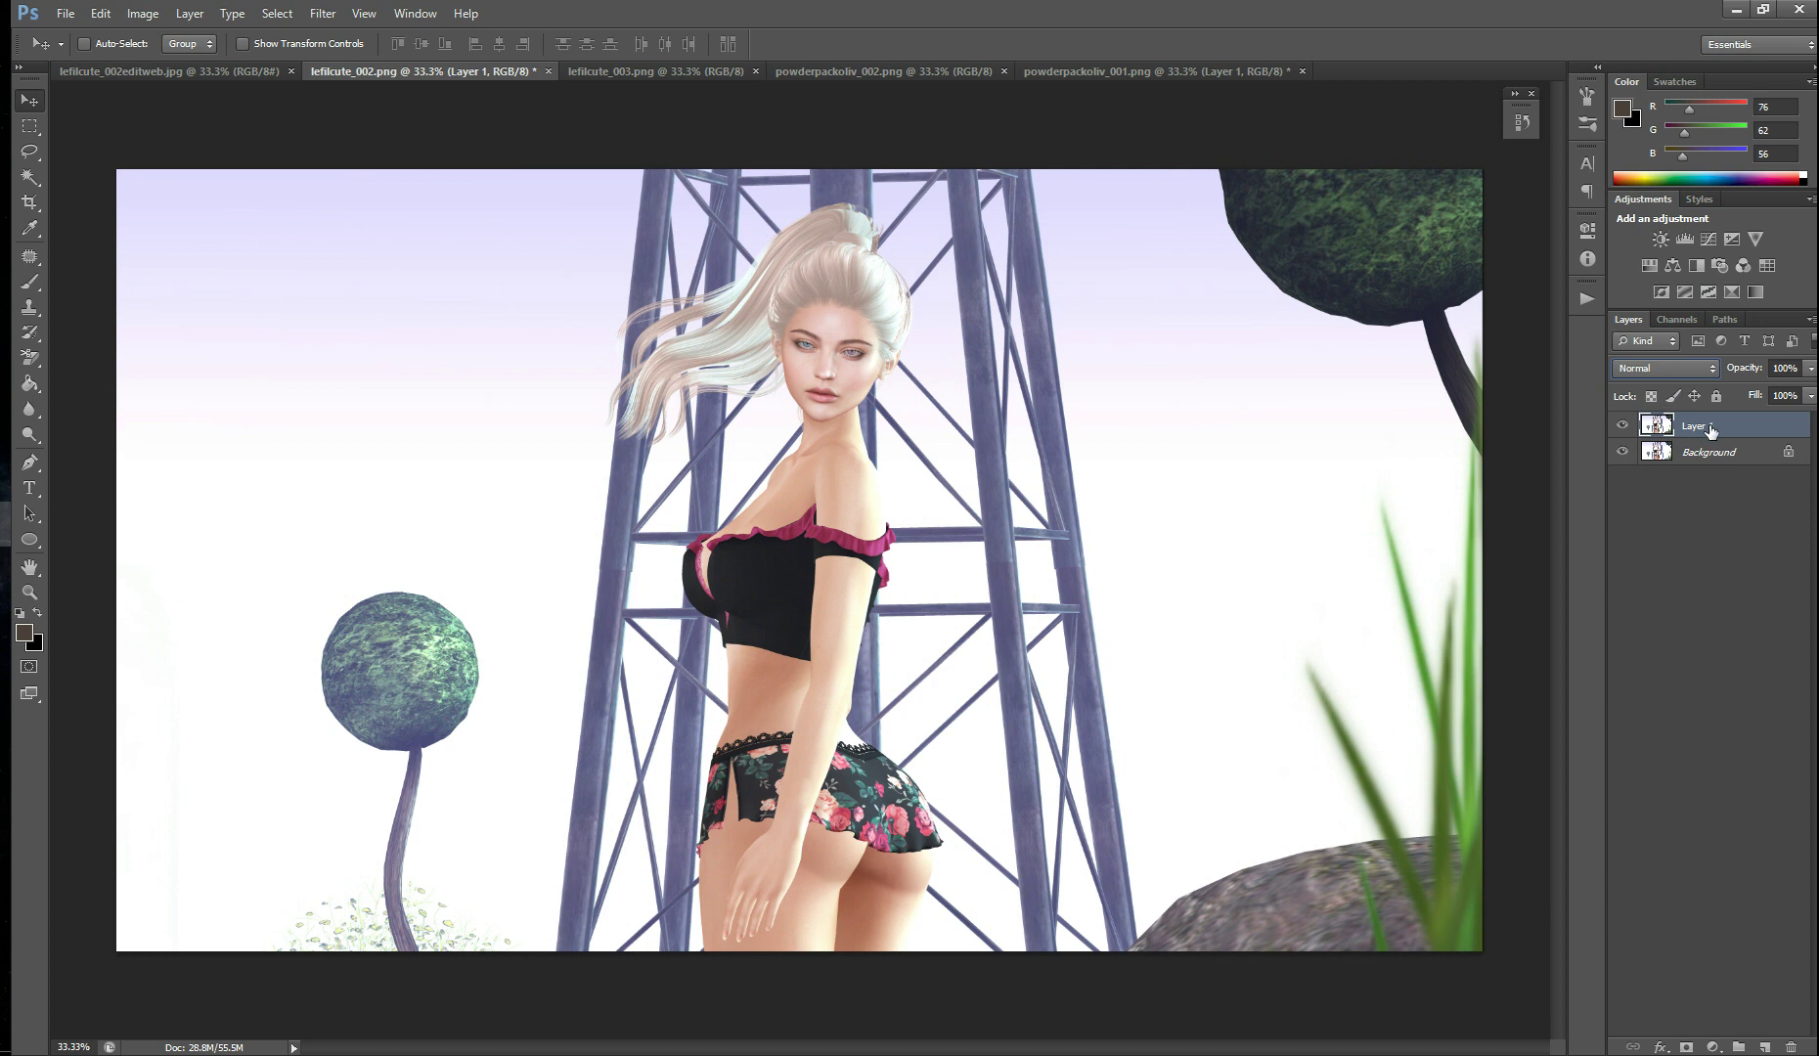
{"action": "left_click", "coordinate": [1658, 369]}
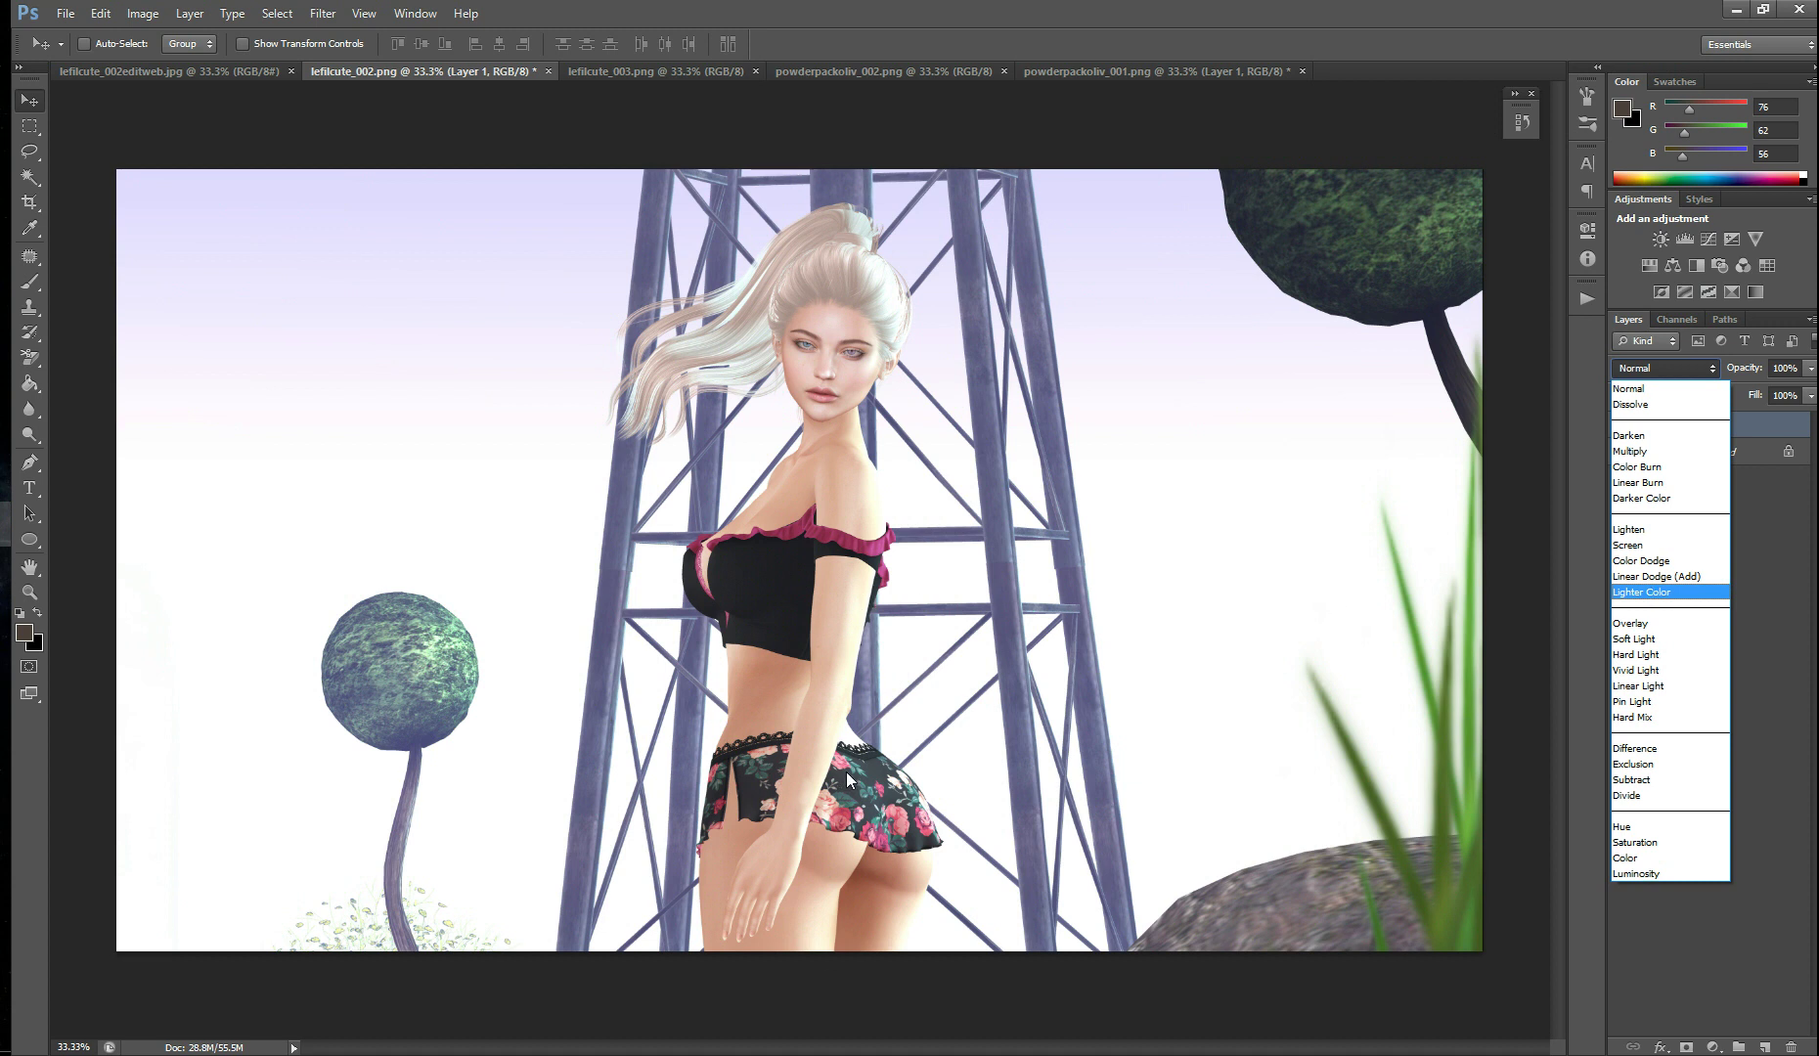
{"action": "left_click", "coordinate": [1639, 592]}
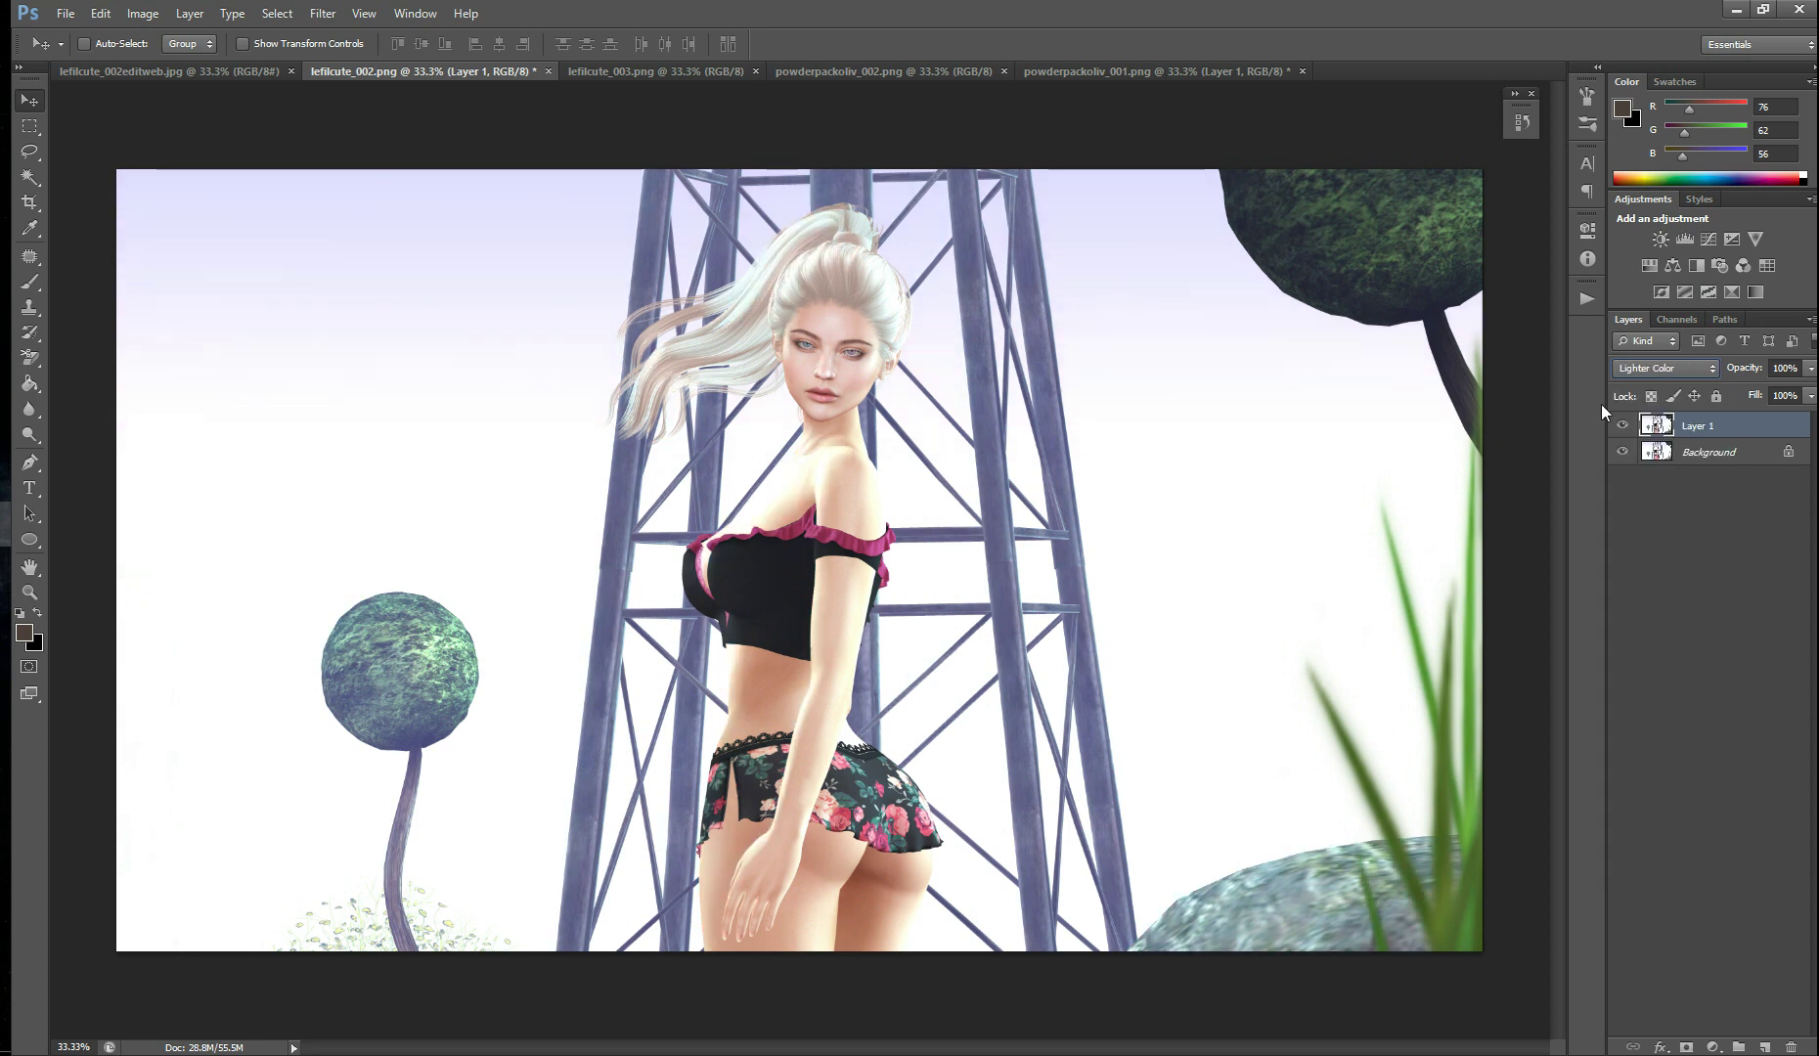
{"action": "left_click", "coordinate": [1622, 427]}
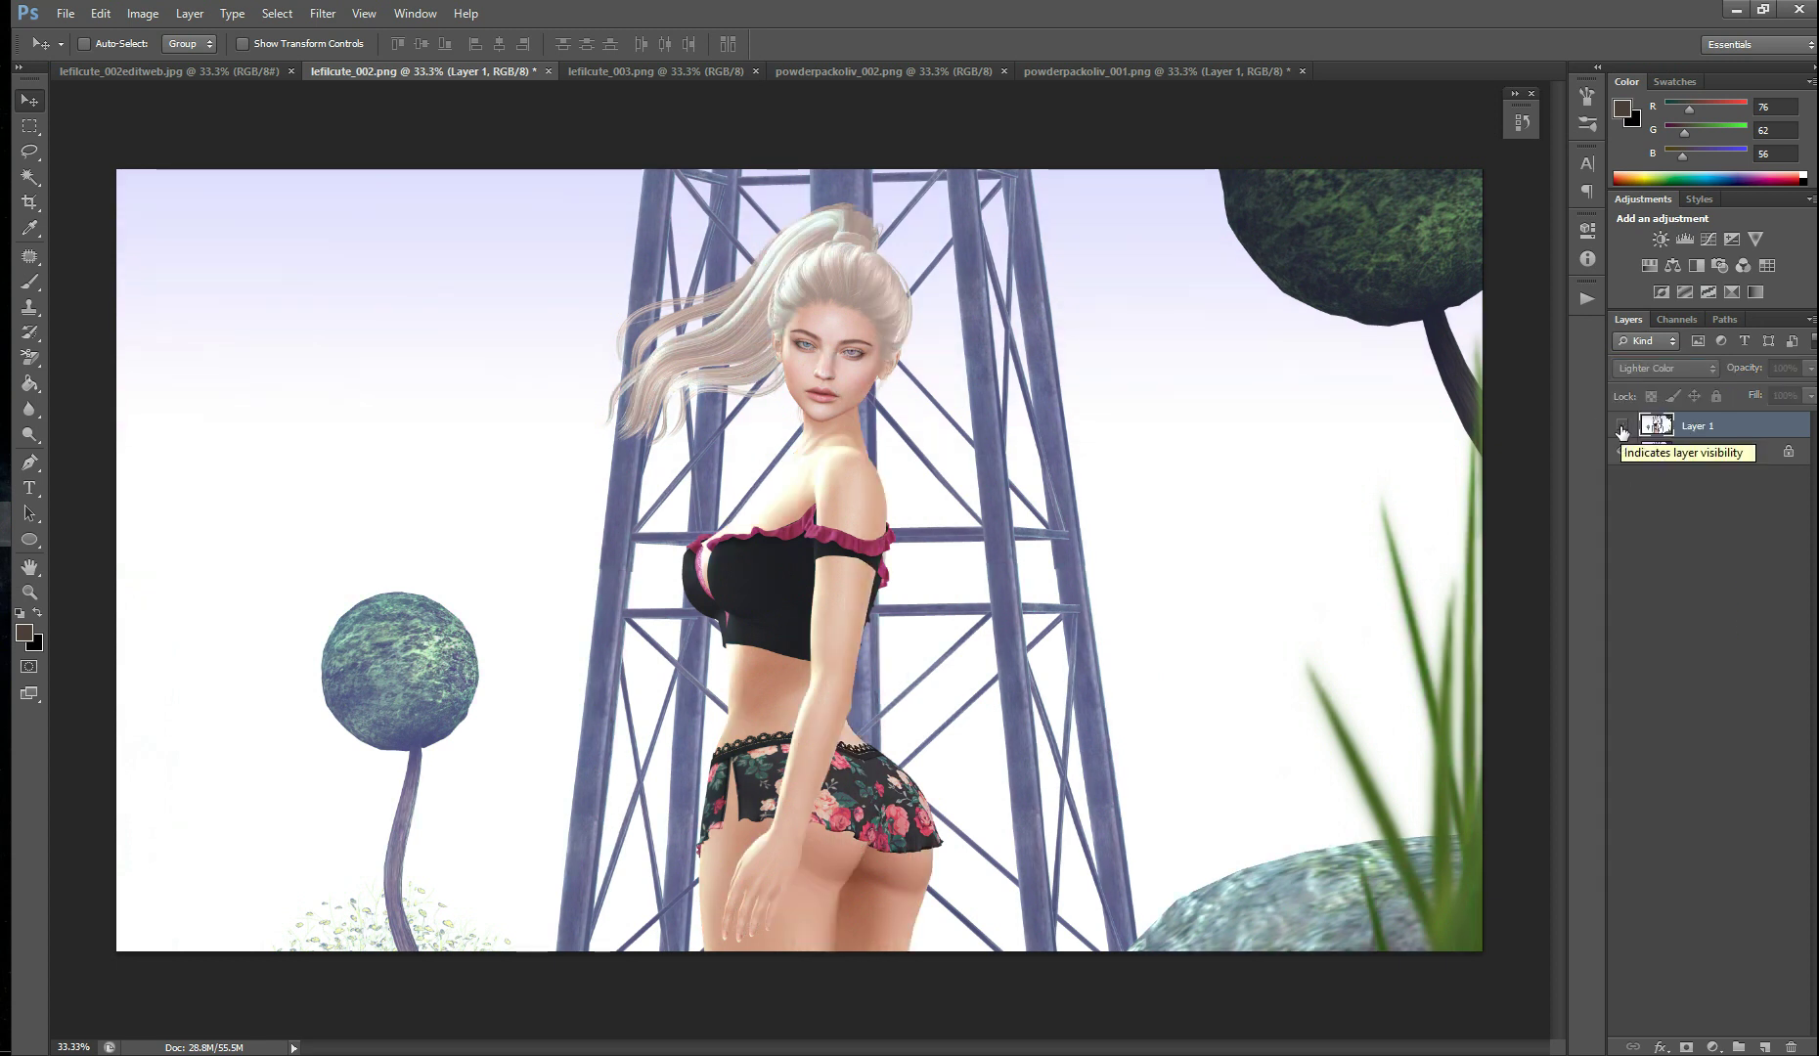
{"action": "left_click", "coordinate": [1621, 426]}
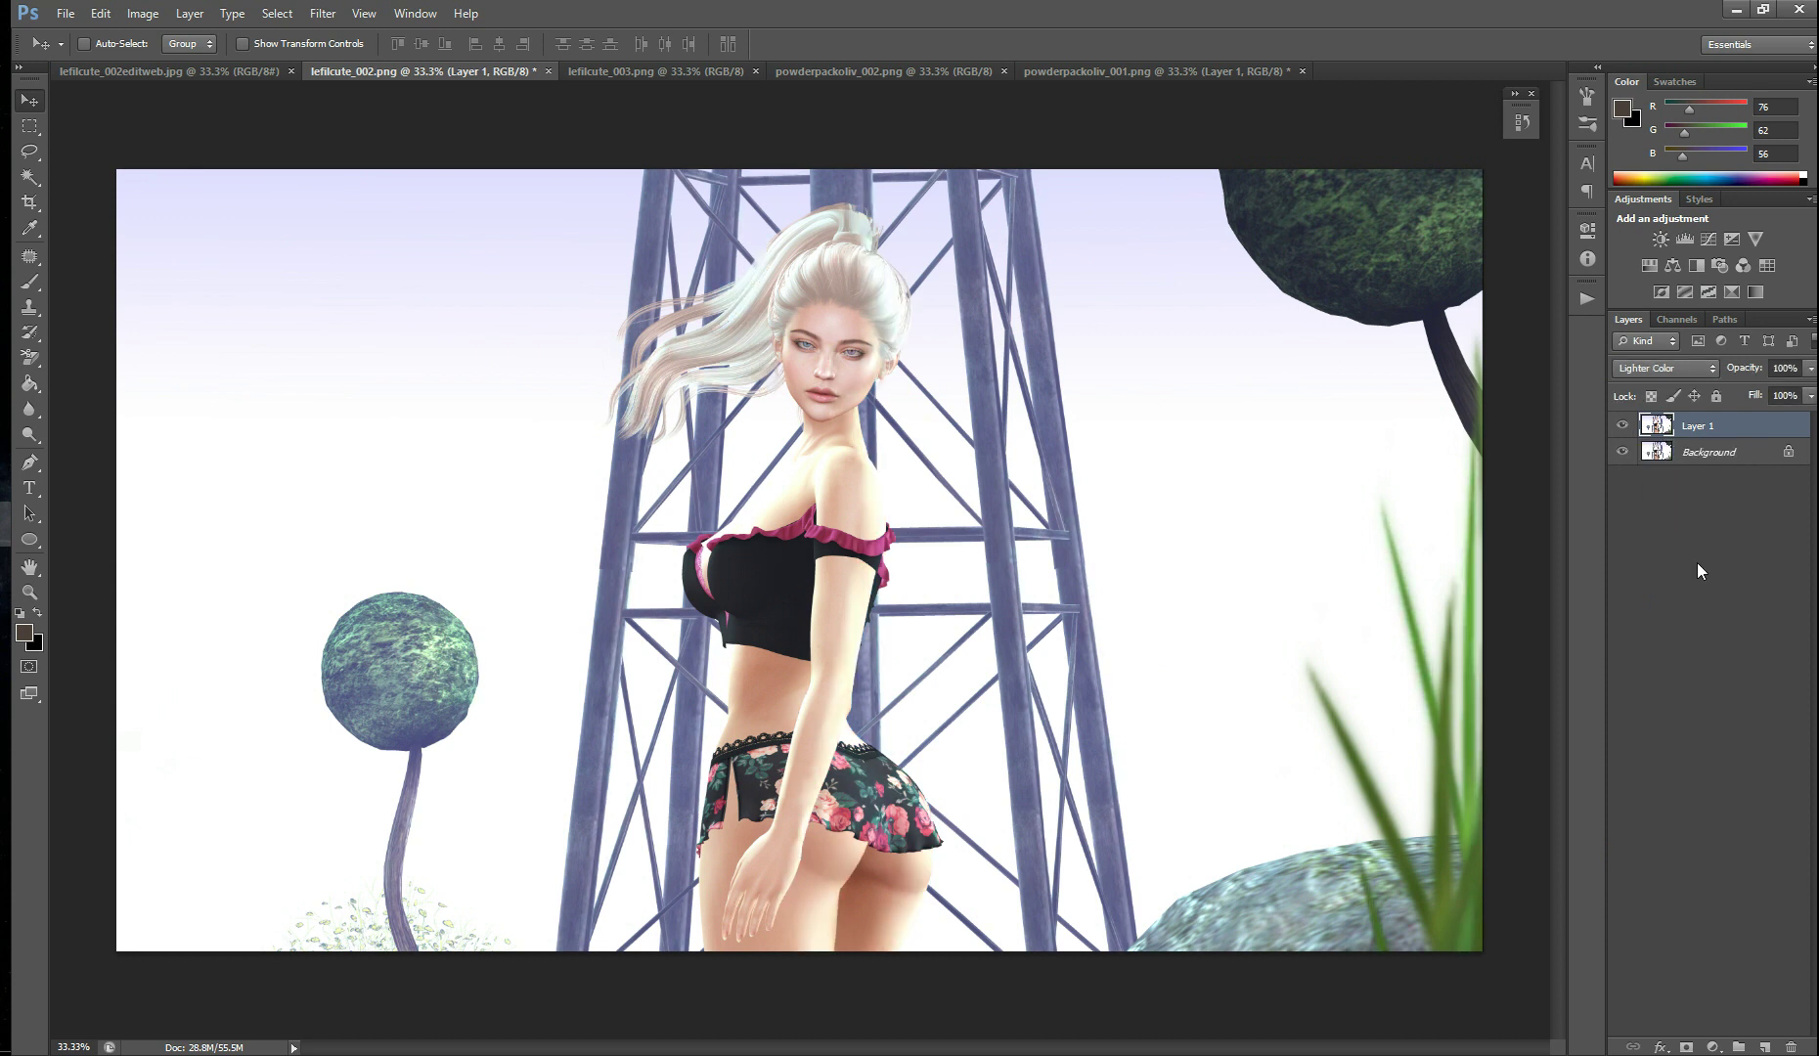
- Switch Layer 1 to Normal and back to Lighter Color, and toggle its visibility to compare the blending
{"action": "left_click", "coordinate": [1662, 371]}
{"action": "left_click", "coordinate": [1661, 384]}
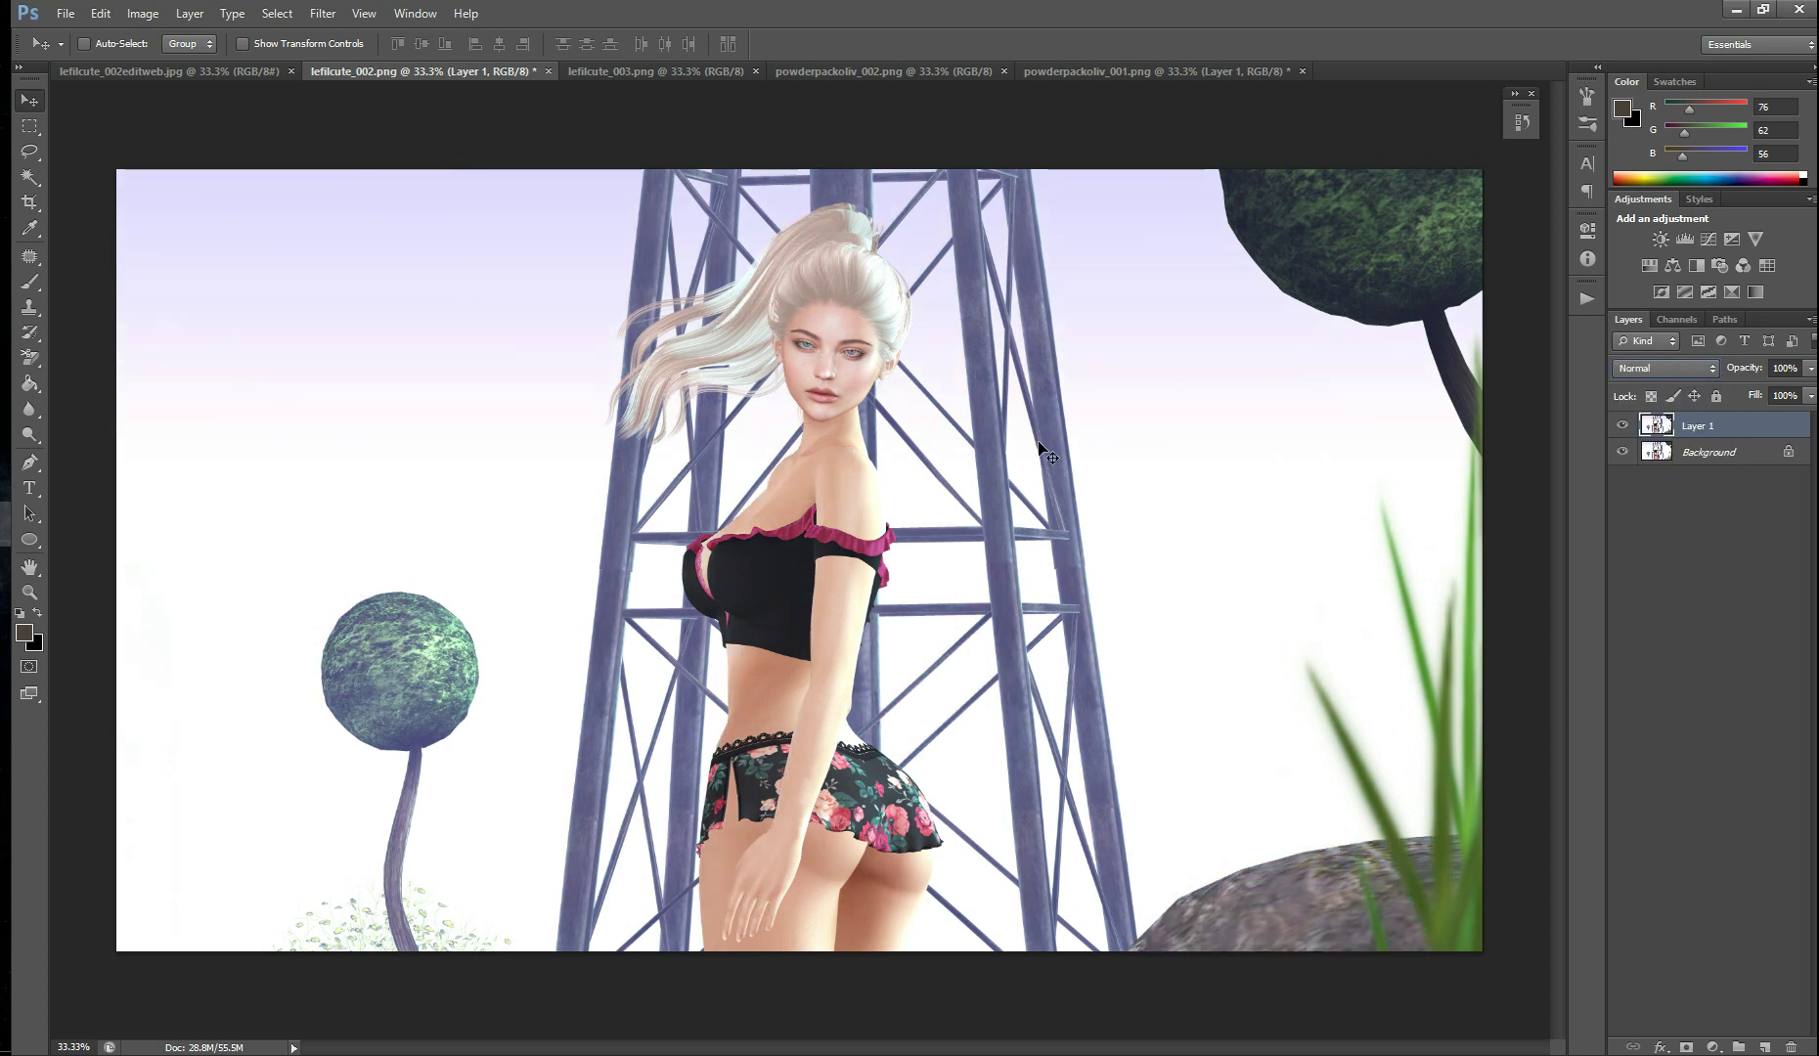
{"action": "left_click", "coordinate": [1637, 365]}
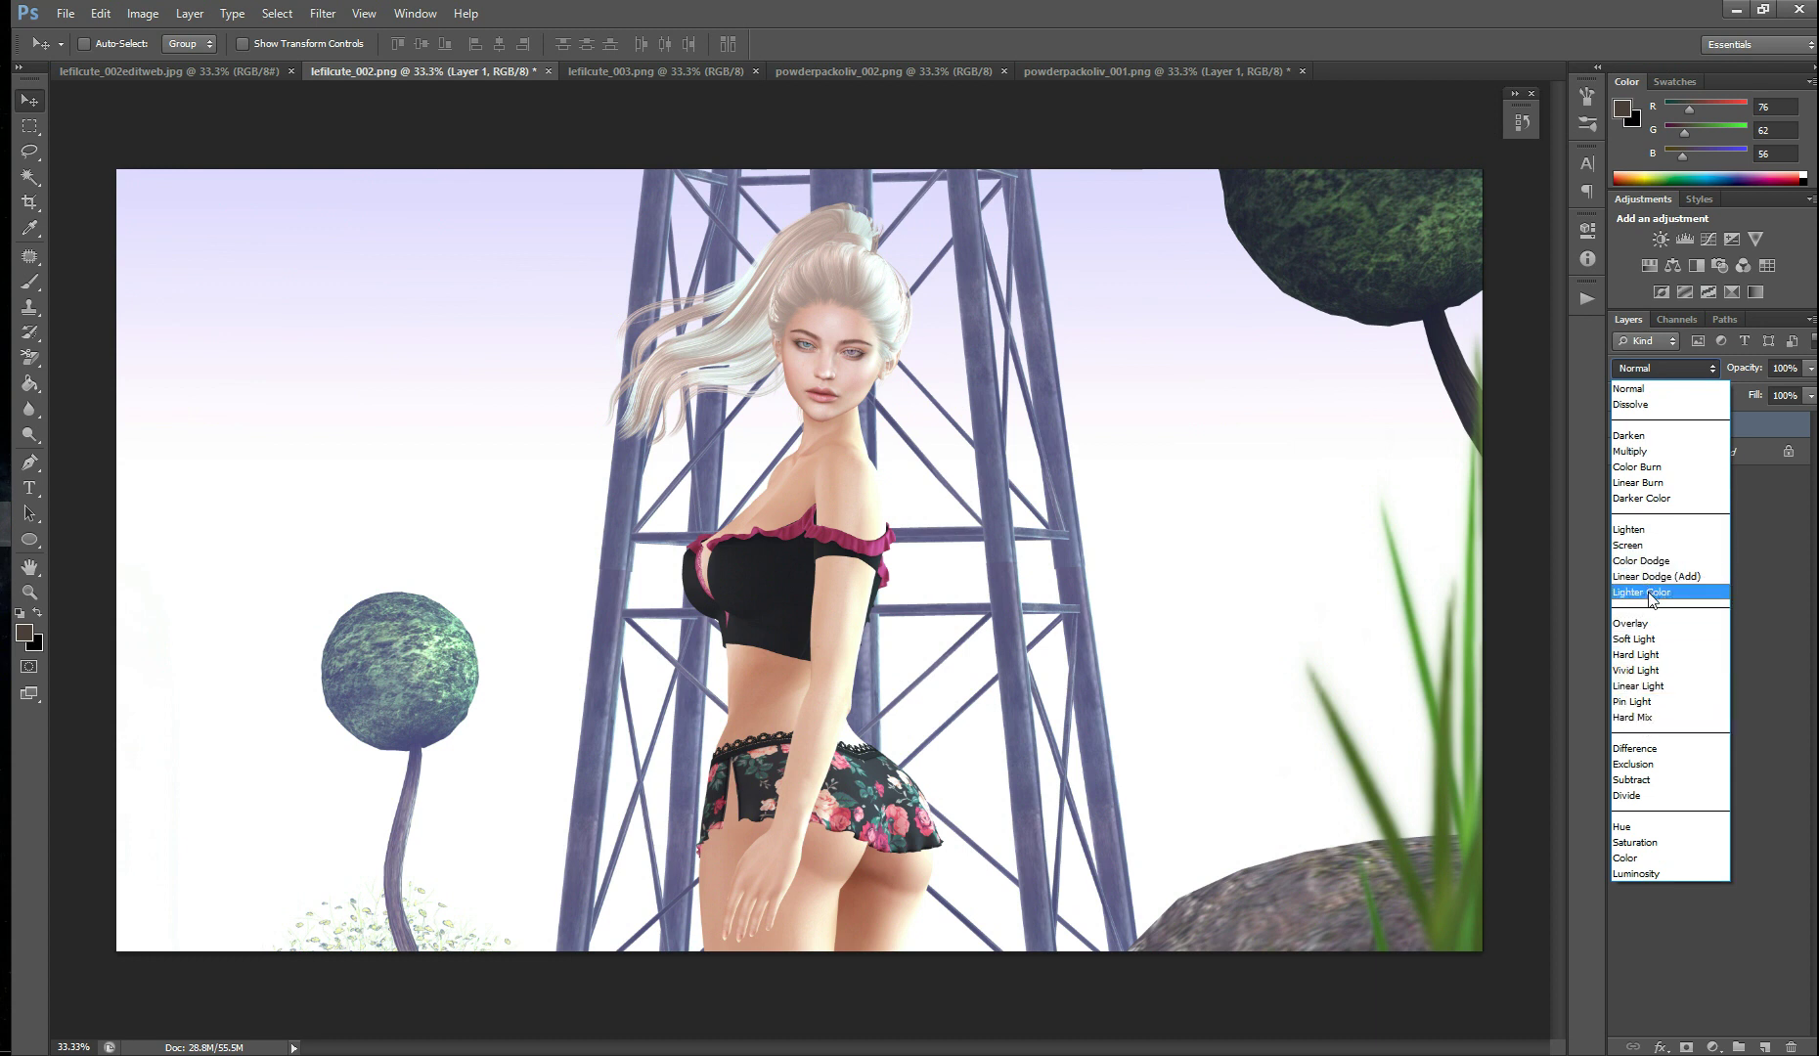
{"action": "left_click", "coordinate": [1647, 592]}
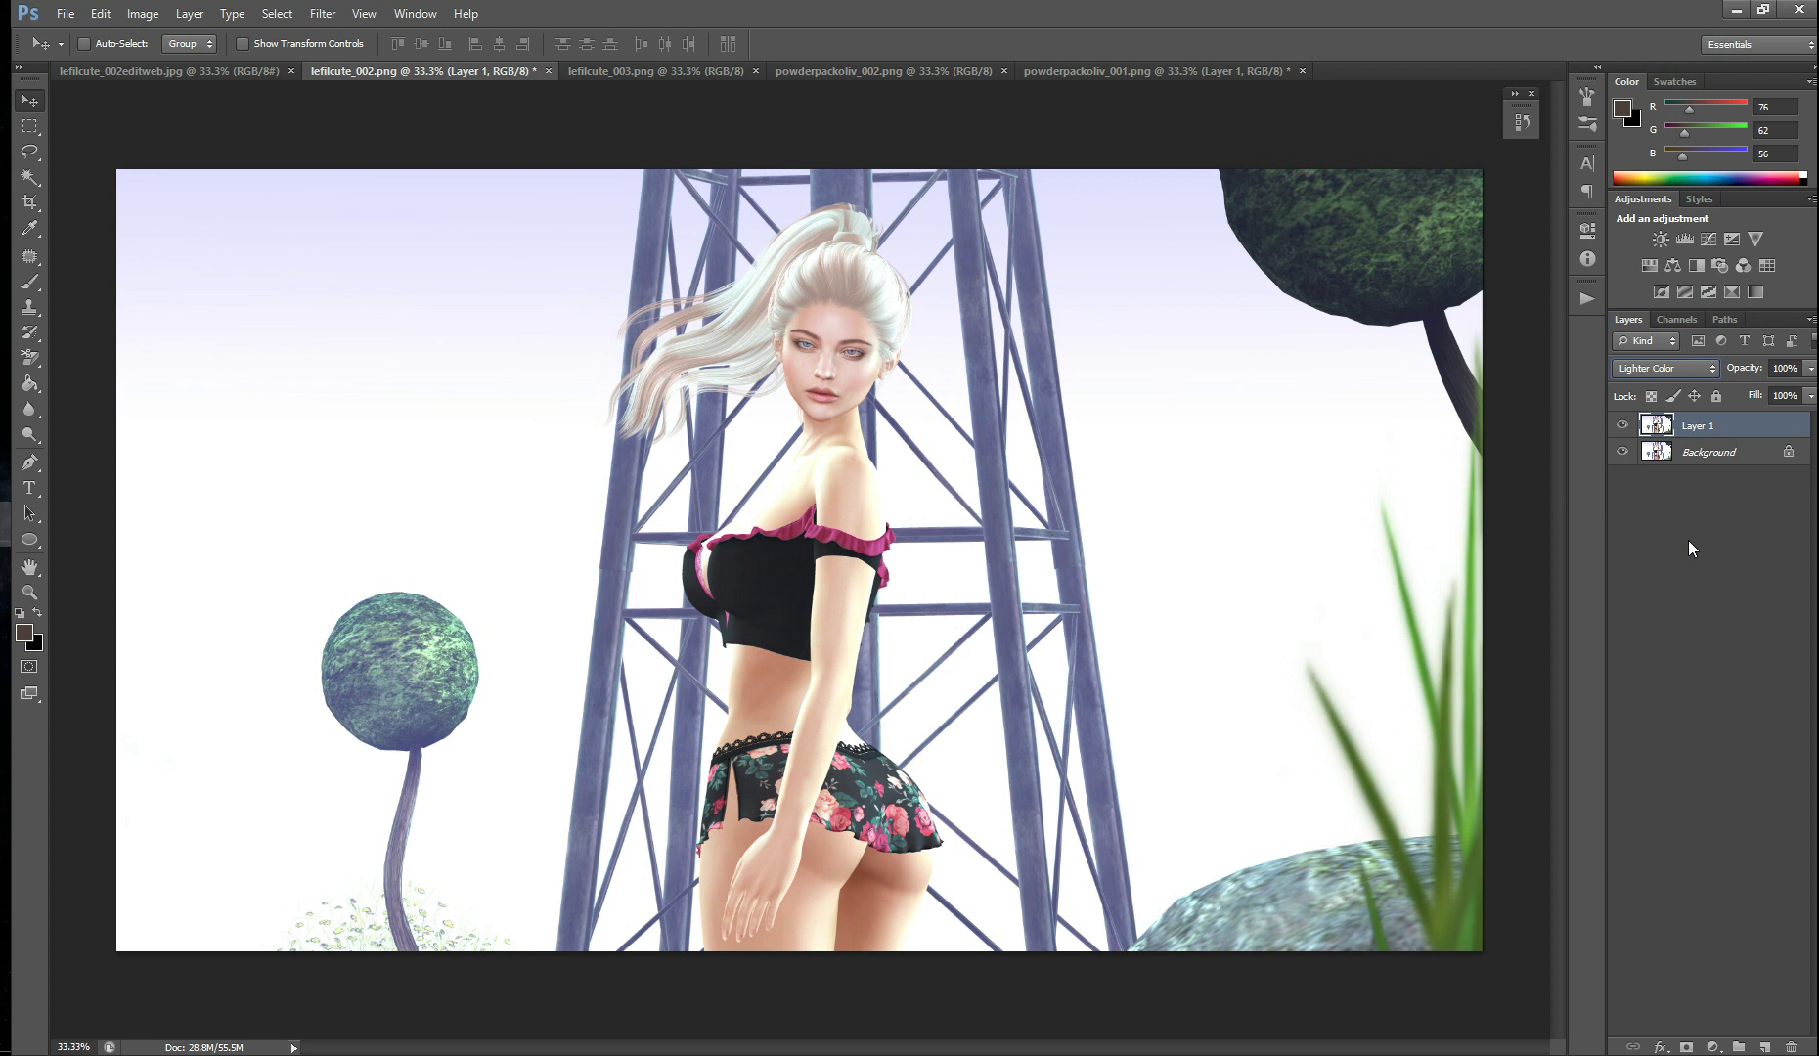
{"action": "left_click", "coordinate": [1624, 428]}
{"action": "left_click", "coordinate": [1624, 429]}
- Add a white layer mask to Layer 1 in lefilcute_002.png
{"action": "scroll", "coordinate": [821, 467], "scroll_direction": "up", "scroll_amount": 5}
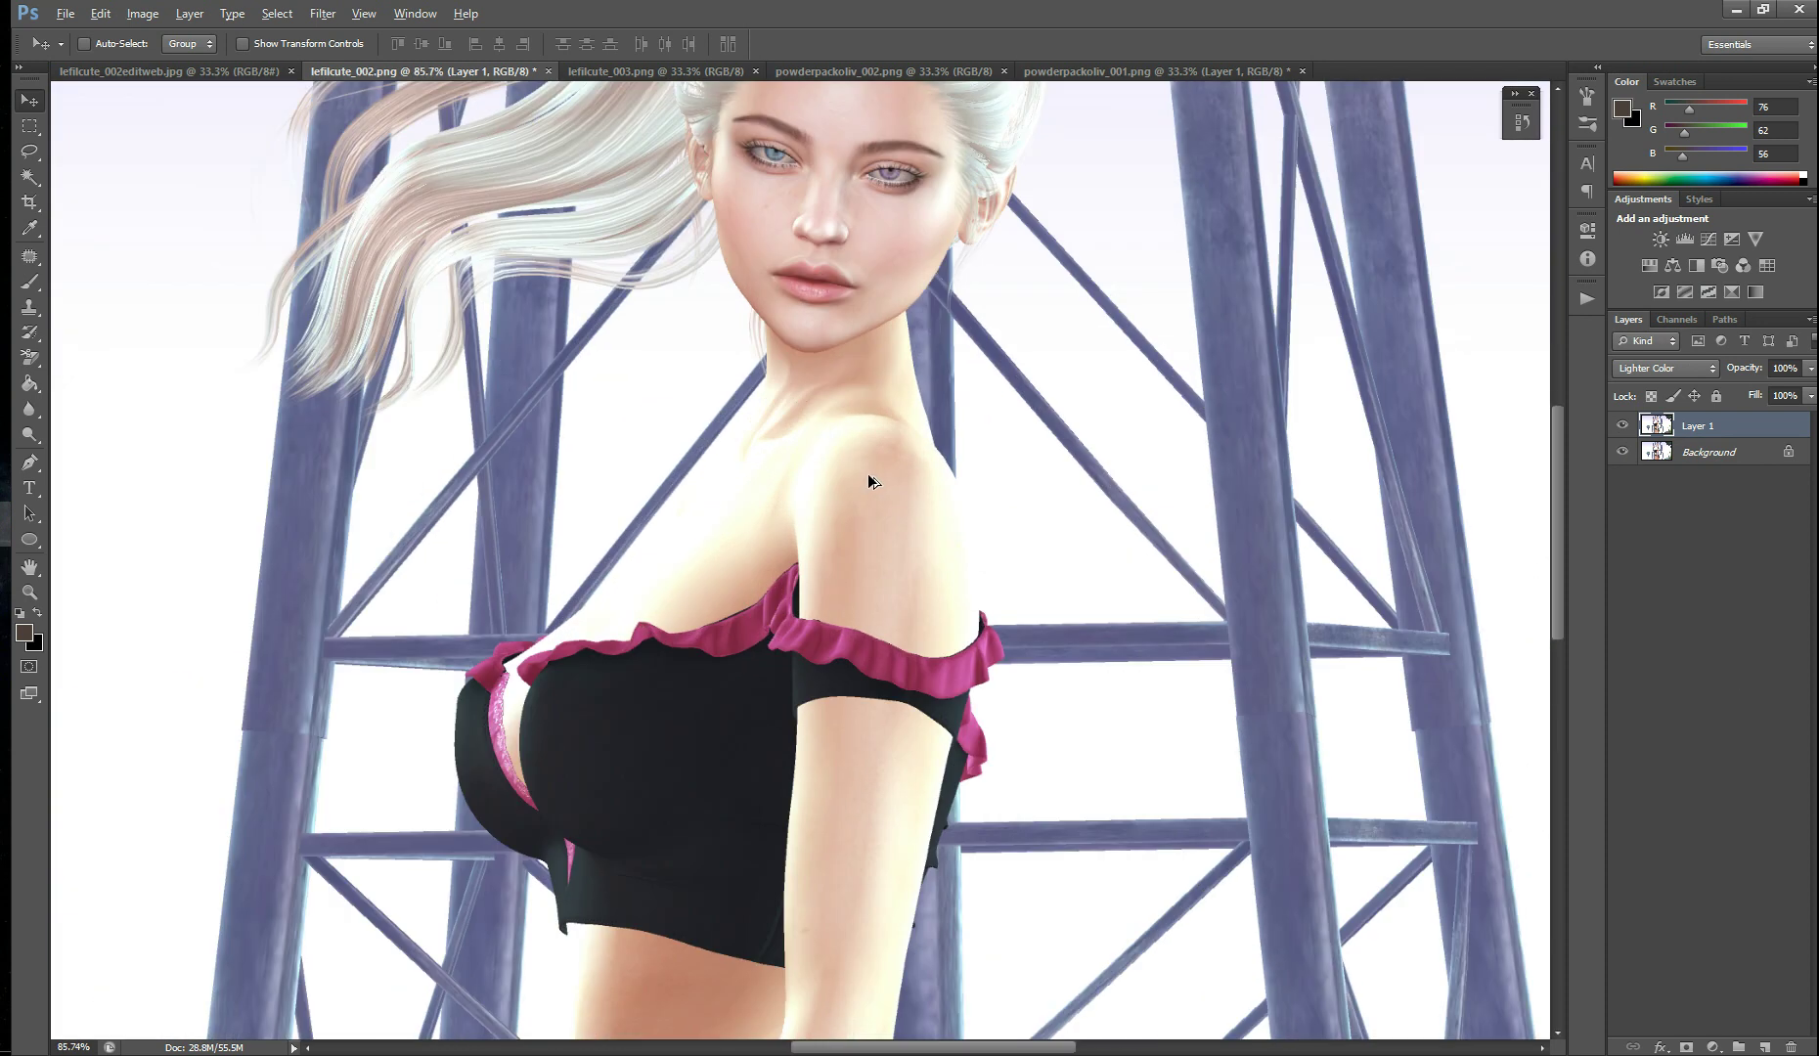
{"action": "scroll", "coordinate": [919, 430], "scroll_direction": "up", "scroll_amount": 1}
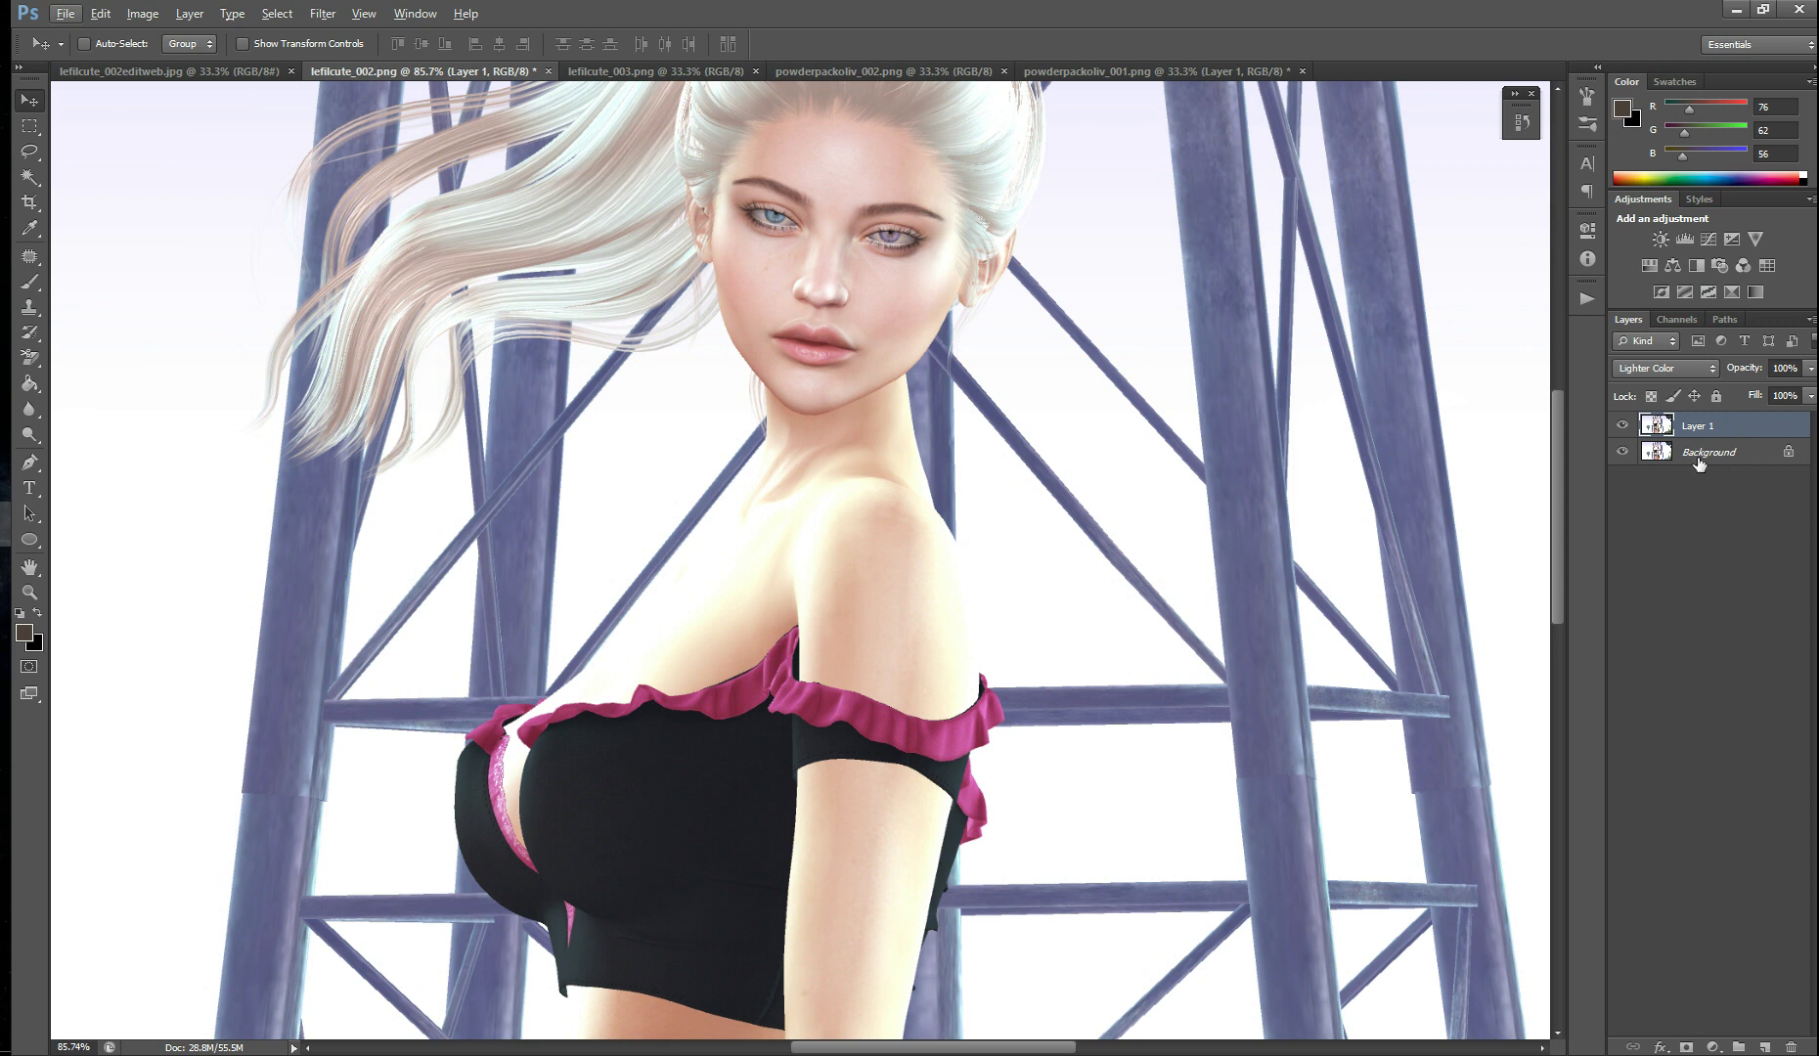
{"action": "left_click", "coordinate": [1686, 1048]}
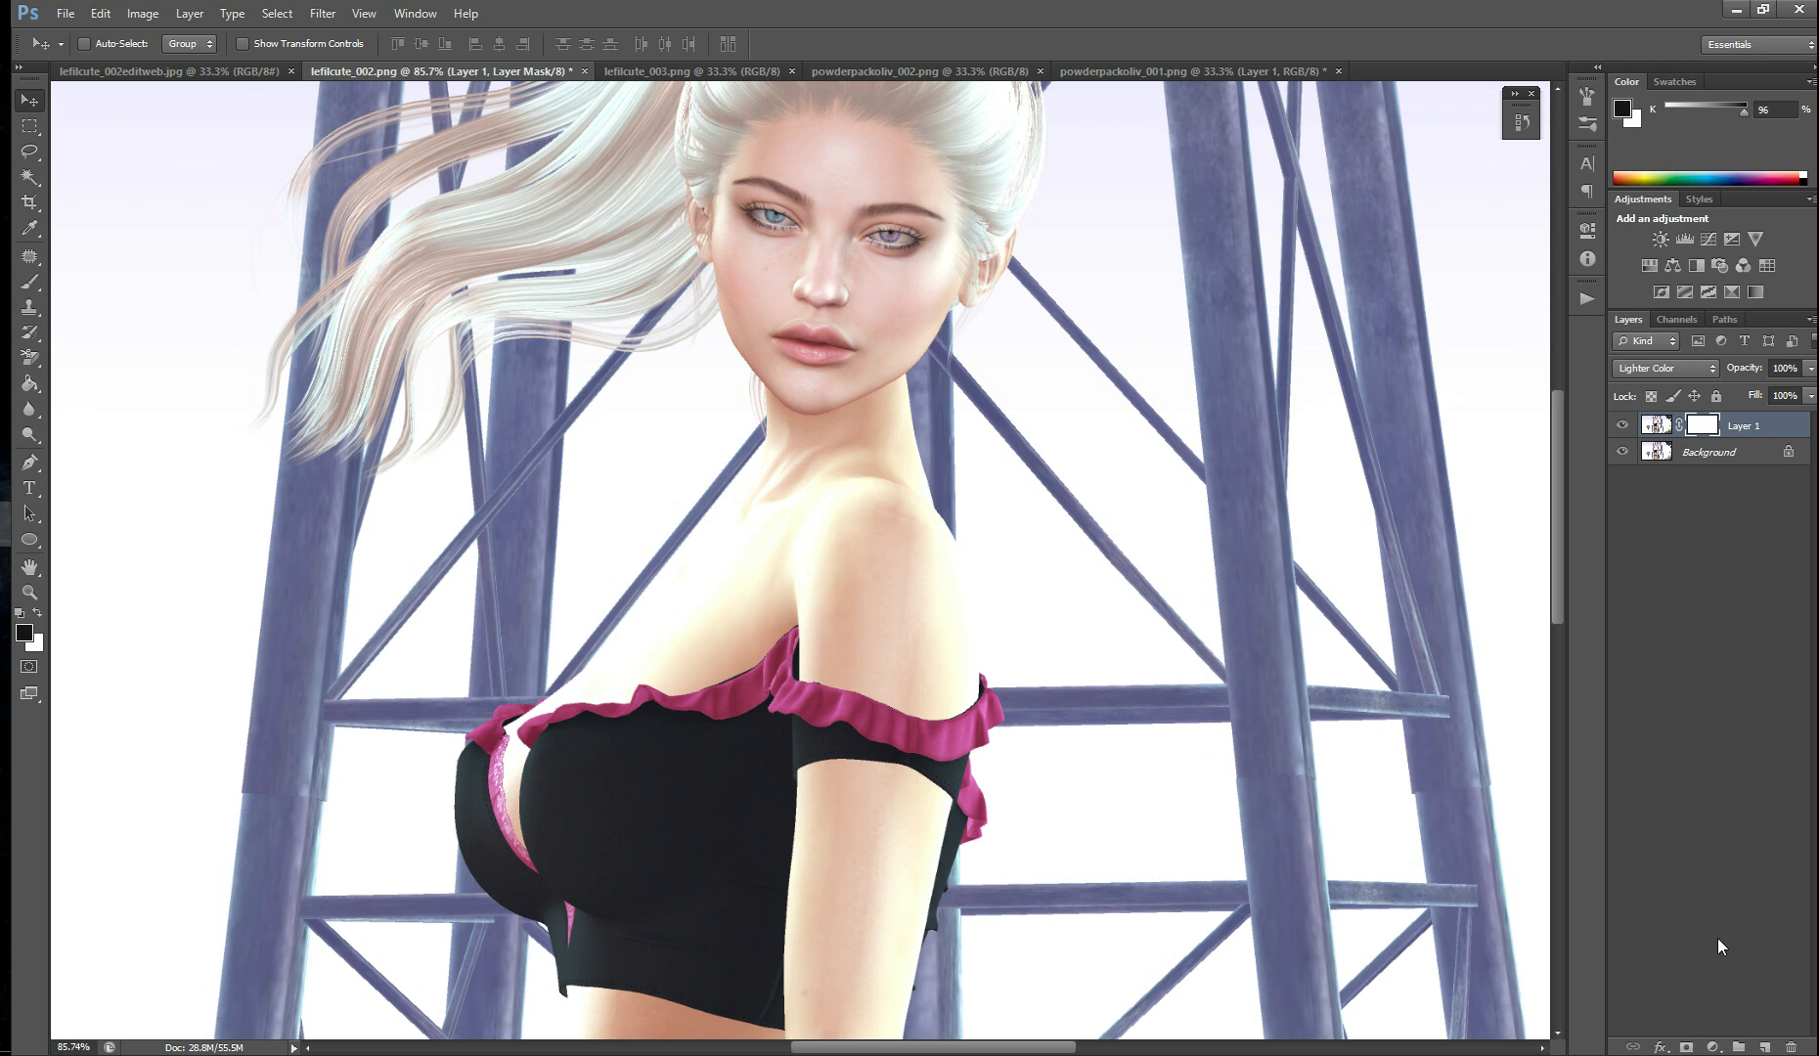
- Set up the Brush tool with a size of 50 and a flow of 7%
{"action": "left_click", "coordinate": [29, 284]}
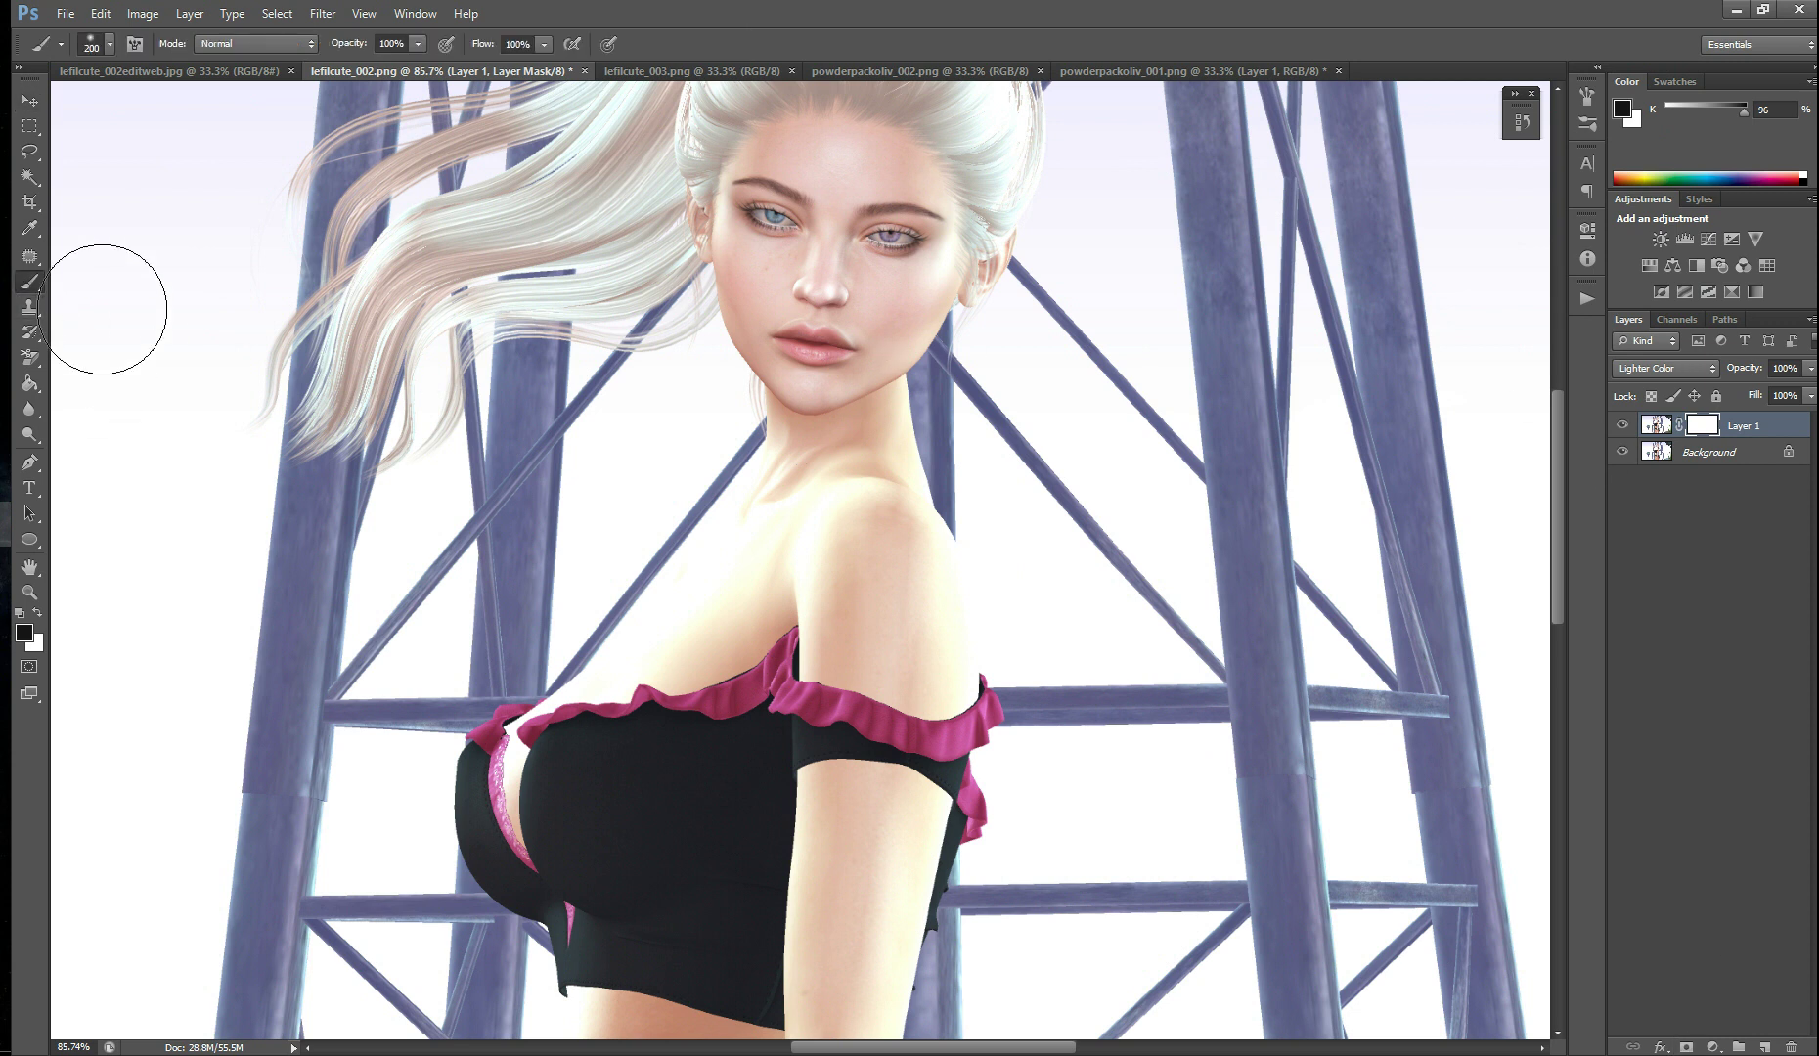
{"action": "key", "text": "bracketleft"}
{"action": "key", "text": "bracketleft"}
{"action": "key", "text": "bracketleft"}
{"action": "key", "text": "bracketleft"}
{"action": "key", "text": "bracketleft"}
{"action": "key", "text": "bracketleft"}
{"action": "key", "text": "bracketleft"}
{"action": "key", "text": "bracketleft"}
{"action": "key", "text": "bracketleft"}
{"action": "double_click", "coordinate": [518, 43]}
{"action": "type", "text": "7"}
{"action": "key", "text": "Return"}
- Paint a short black stroke over the woman's nose on Layer 1's mask to tone down the highlight
{"action": "mouse_move", "coordinate": [839, 251]}
{"action": "left_mouse_down"}
{"action": "mouse_move", "coordinate": [850, 292]}
{"action": "mouse_move", "coordinate": [847, 258]}
{"action": "mouse_move", "coordinate": [816, 321]}
{"action": "mouse_move", "coordinate": [869, 192]}
{"action": "mouse_move", "coordinate": [831, 236]}
{"action": "mouse_move", "coordinate": [828, 257]}
{"action": "mouse_move", "coordinate": [850, 227]}
{"action": "mouse_move", "coordinate": [843, 308]}
{"action": "left_mouse_up"}
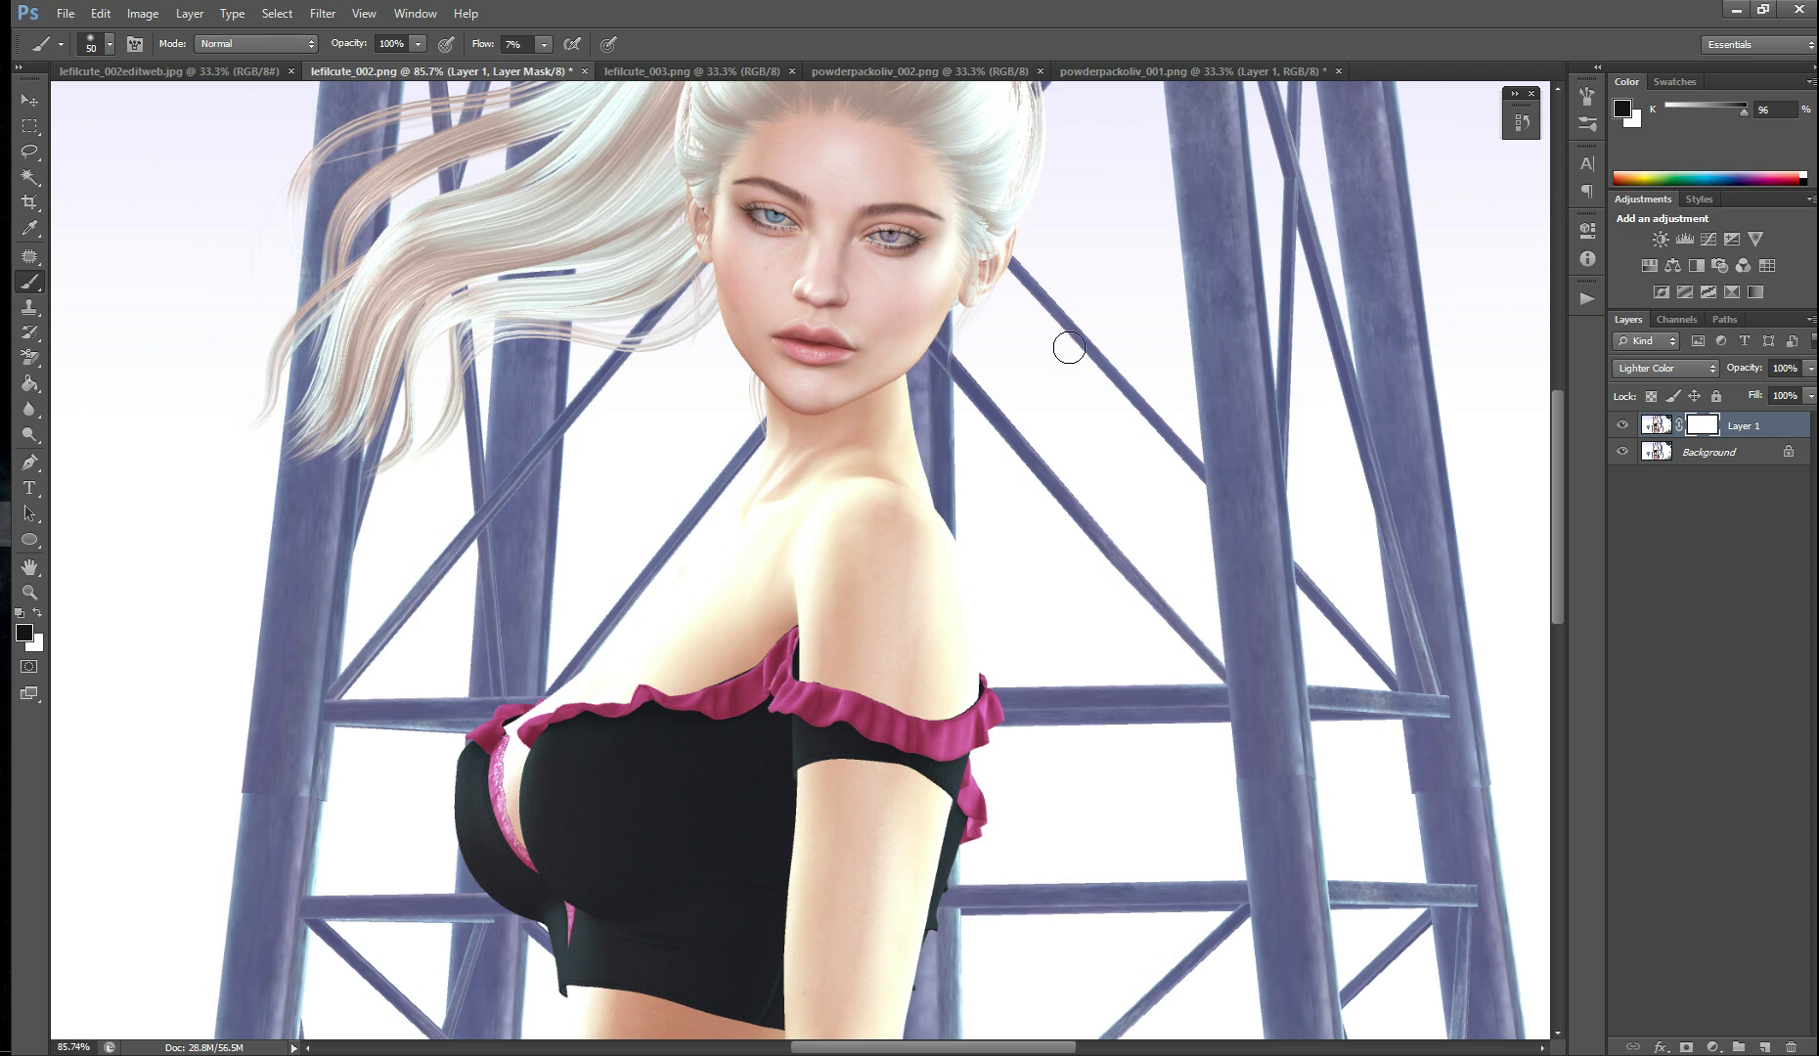
{"action": "scroll", "coordinate": [1076, 340], "scroll_direction": "down", "scroll_amount": 3}
{"action": "scroll", "coordinate": [1076, 340], "scroll_direction": "down", "scroll_amount": 1}
{"action": "key", "text": "alt"}
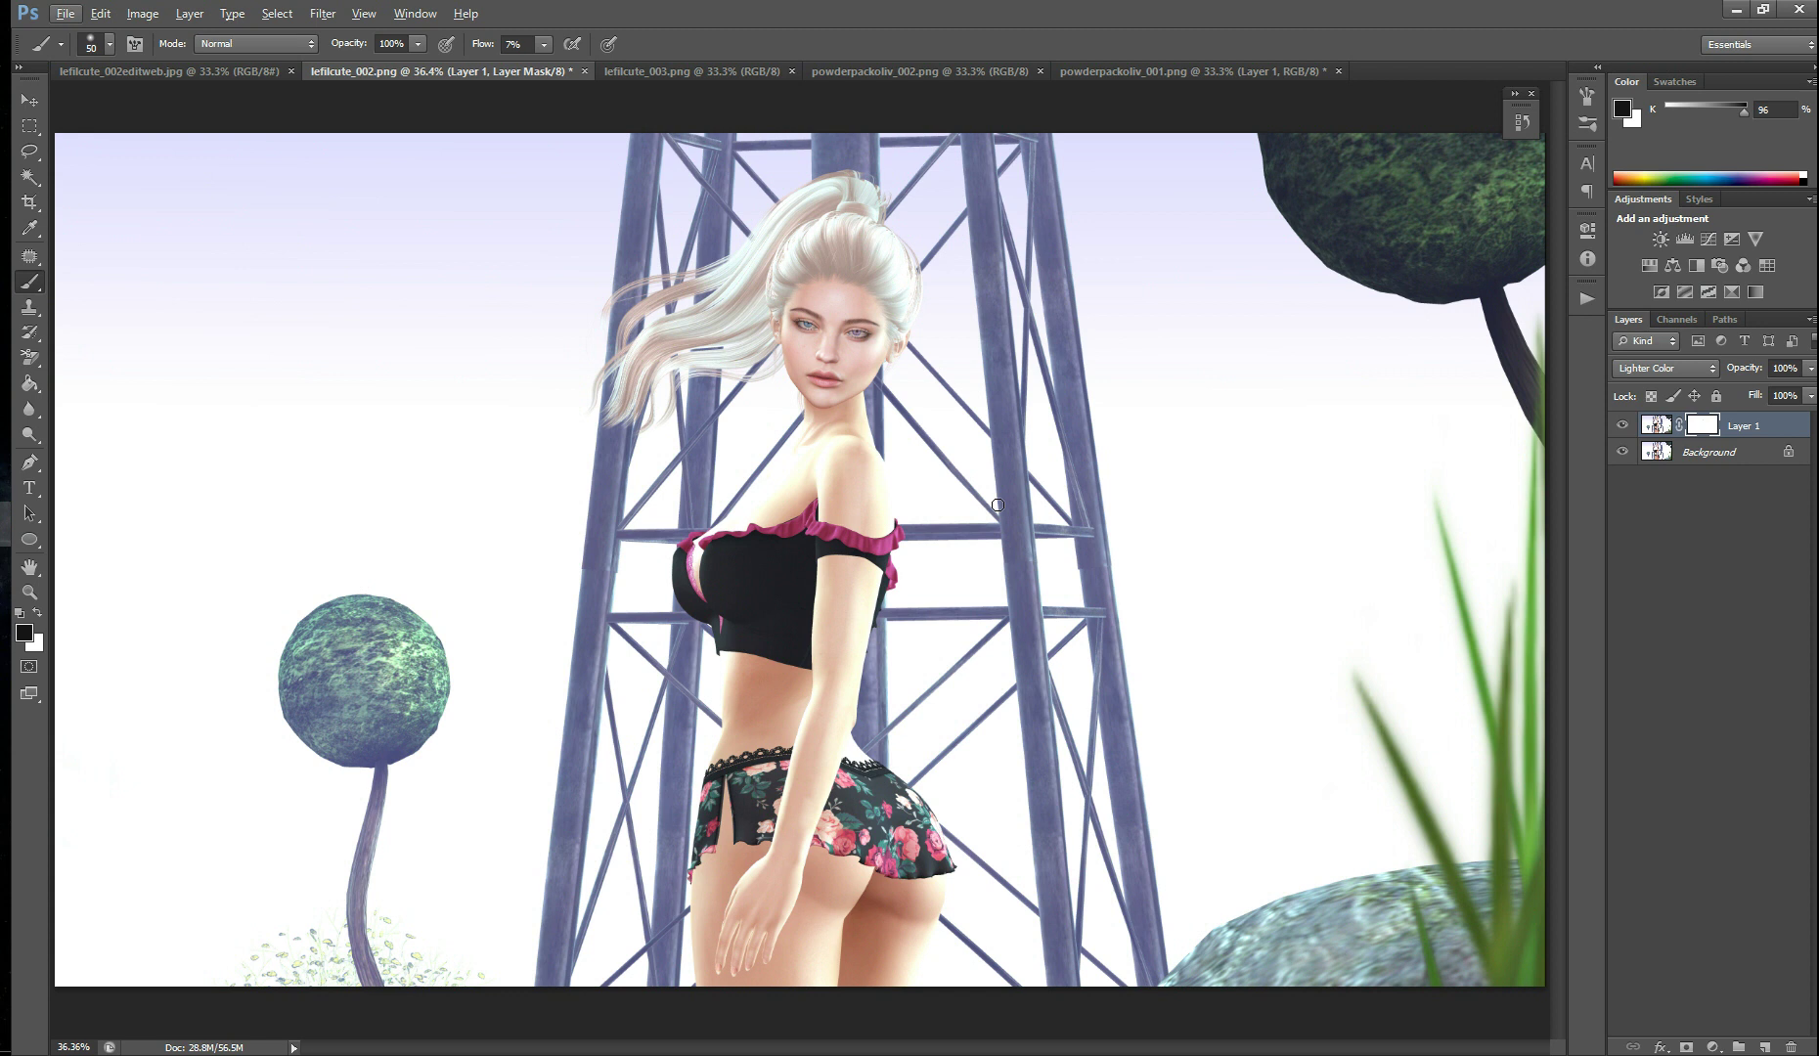
- Compare the green-background portrait powderpackoliv_002.png with the white-background portrait powderpackoliv_001.png
{"action": "left_click", "coordinate": [929, 72]}
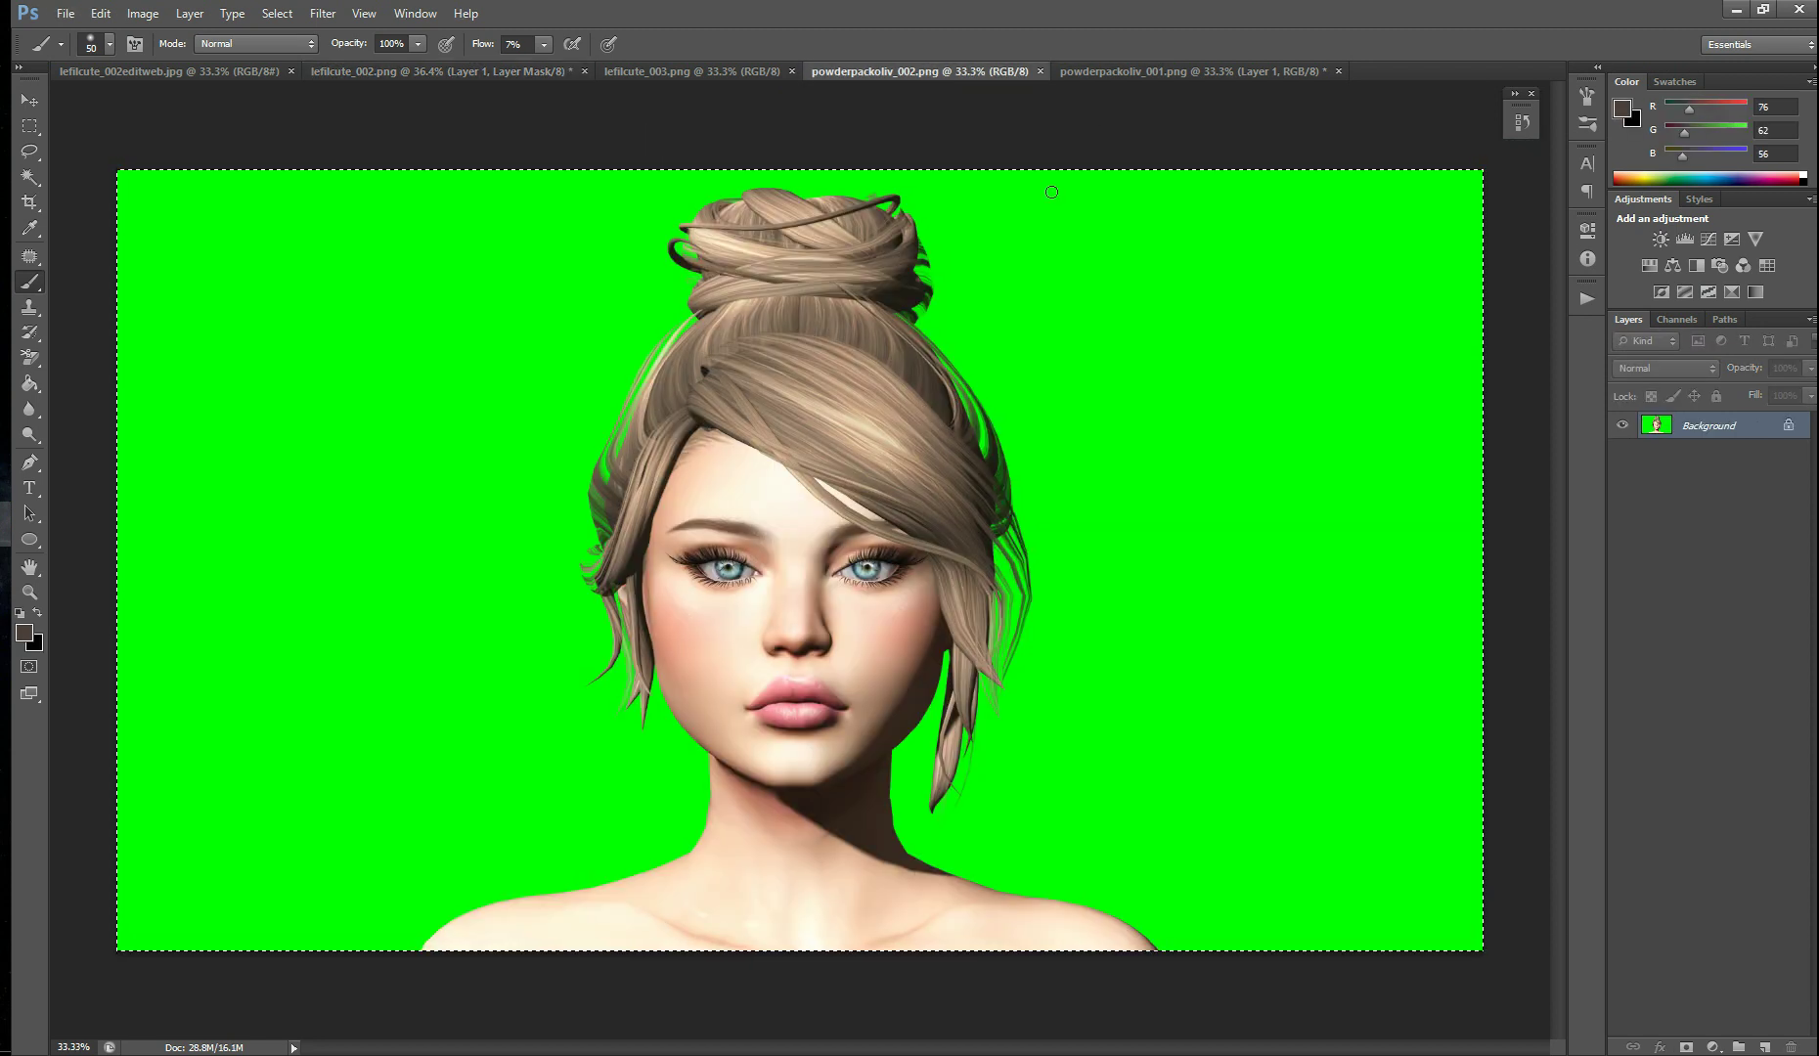
{"action": "left_click", "coordinate": [1129, 71]}
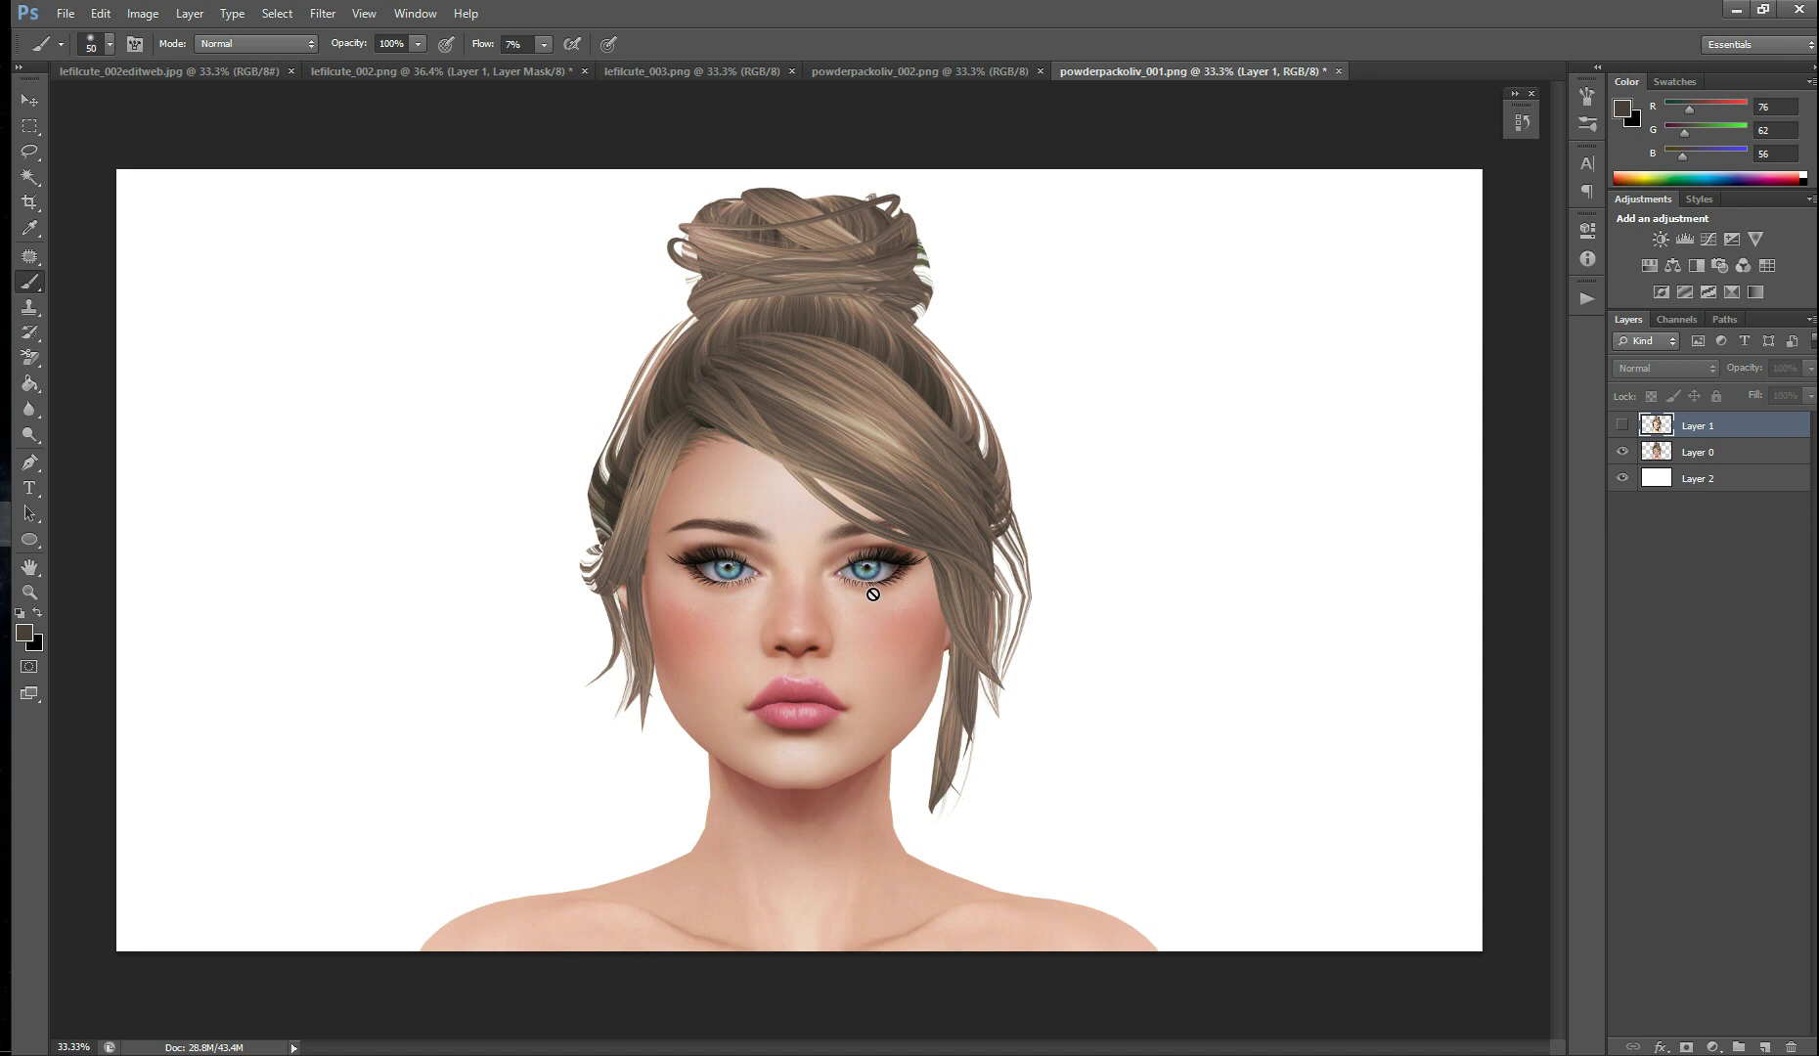
{"action": "left_click", "coordinate": [847, 79]}
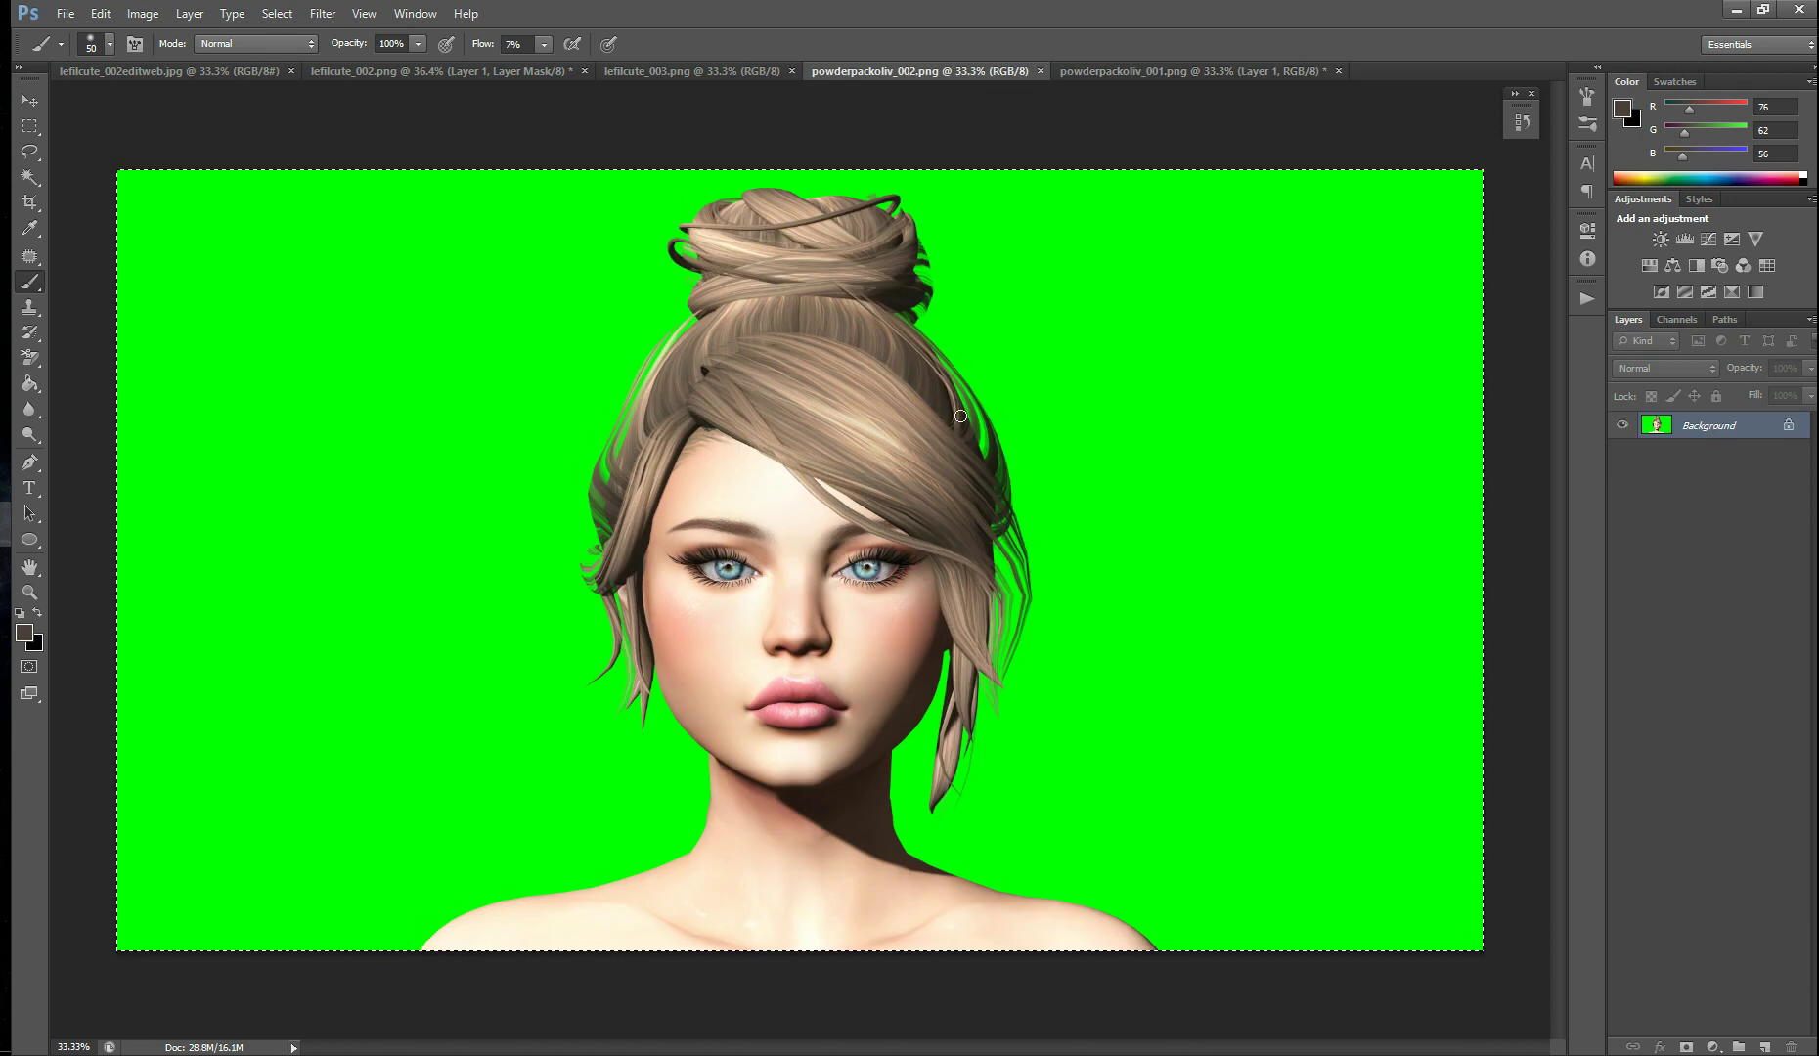
{"action": "left_click", "coordinate": [1150, 69]}
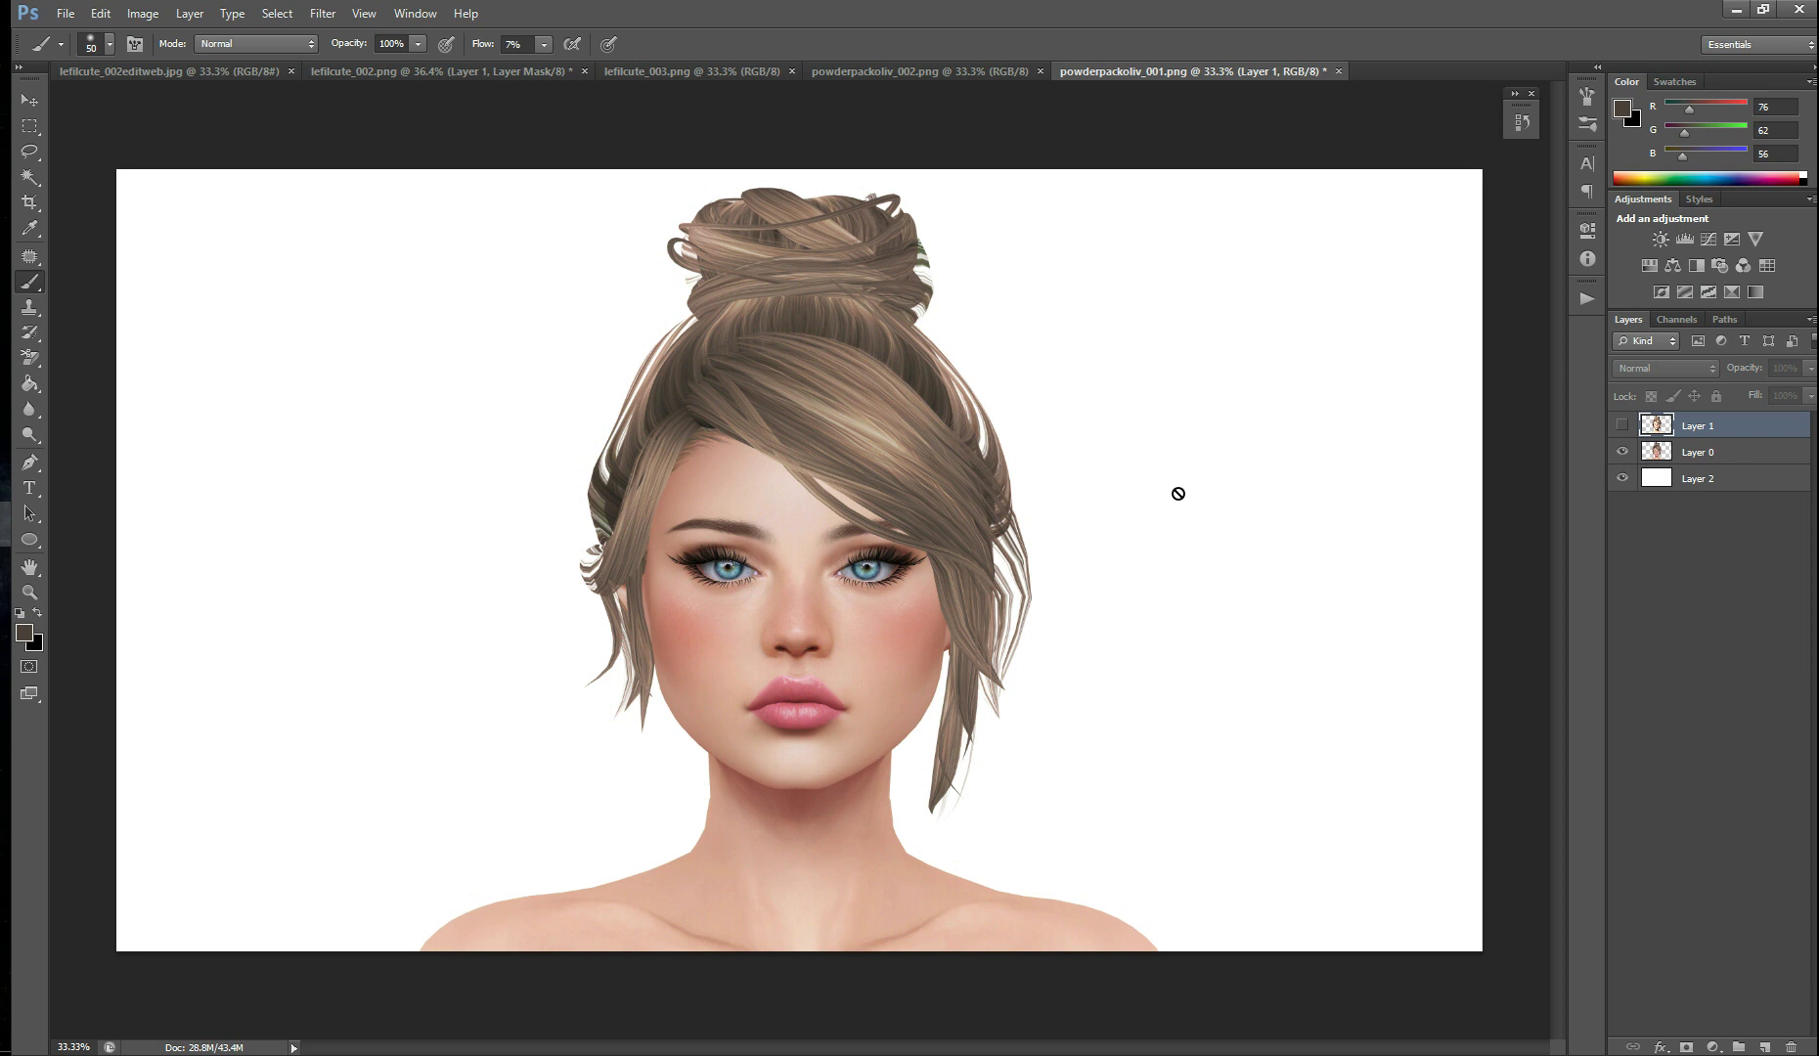
- Show the hidden Layer 1 in powderpackoliv_001.png and set its blend mode to Darker Color
{"action": "left_click", "coordinate": [1623, 427]}
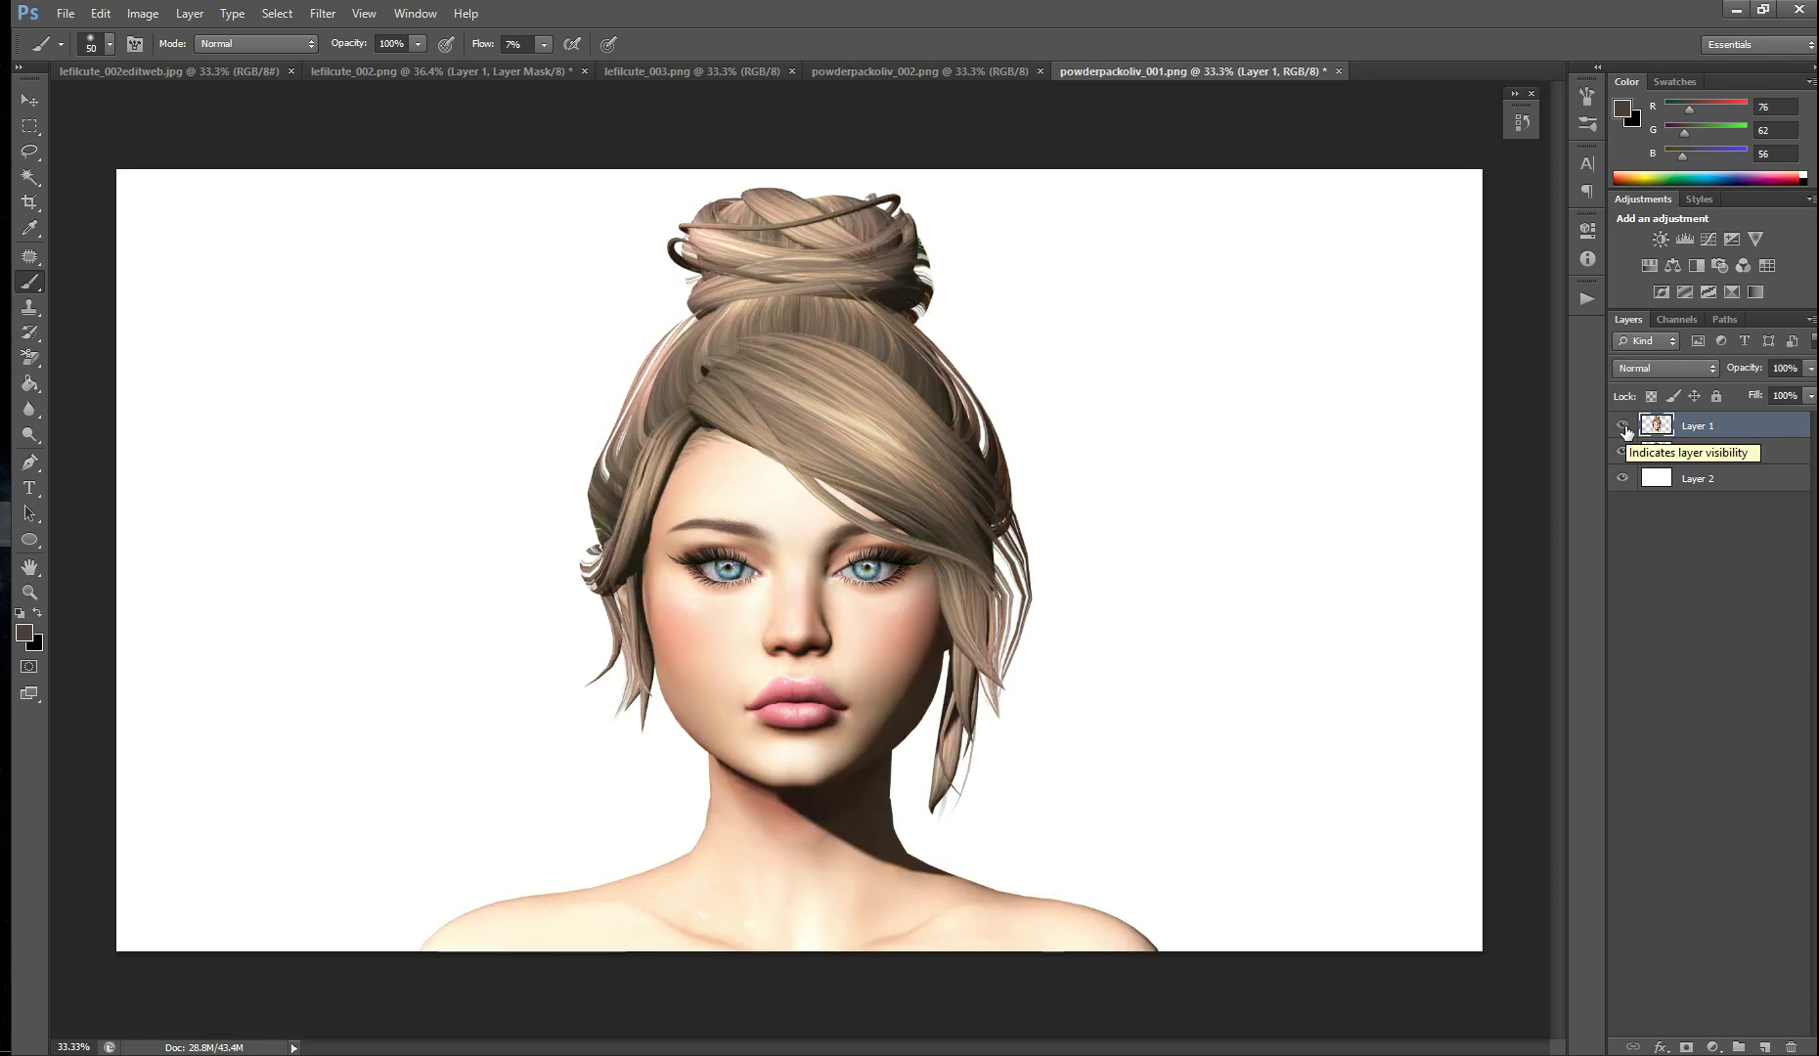
{"action": "left_click", "coordinate": [1624, 427]}
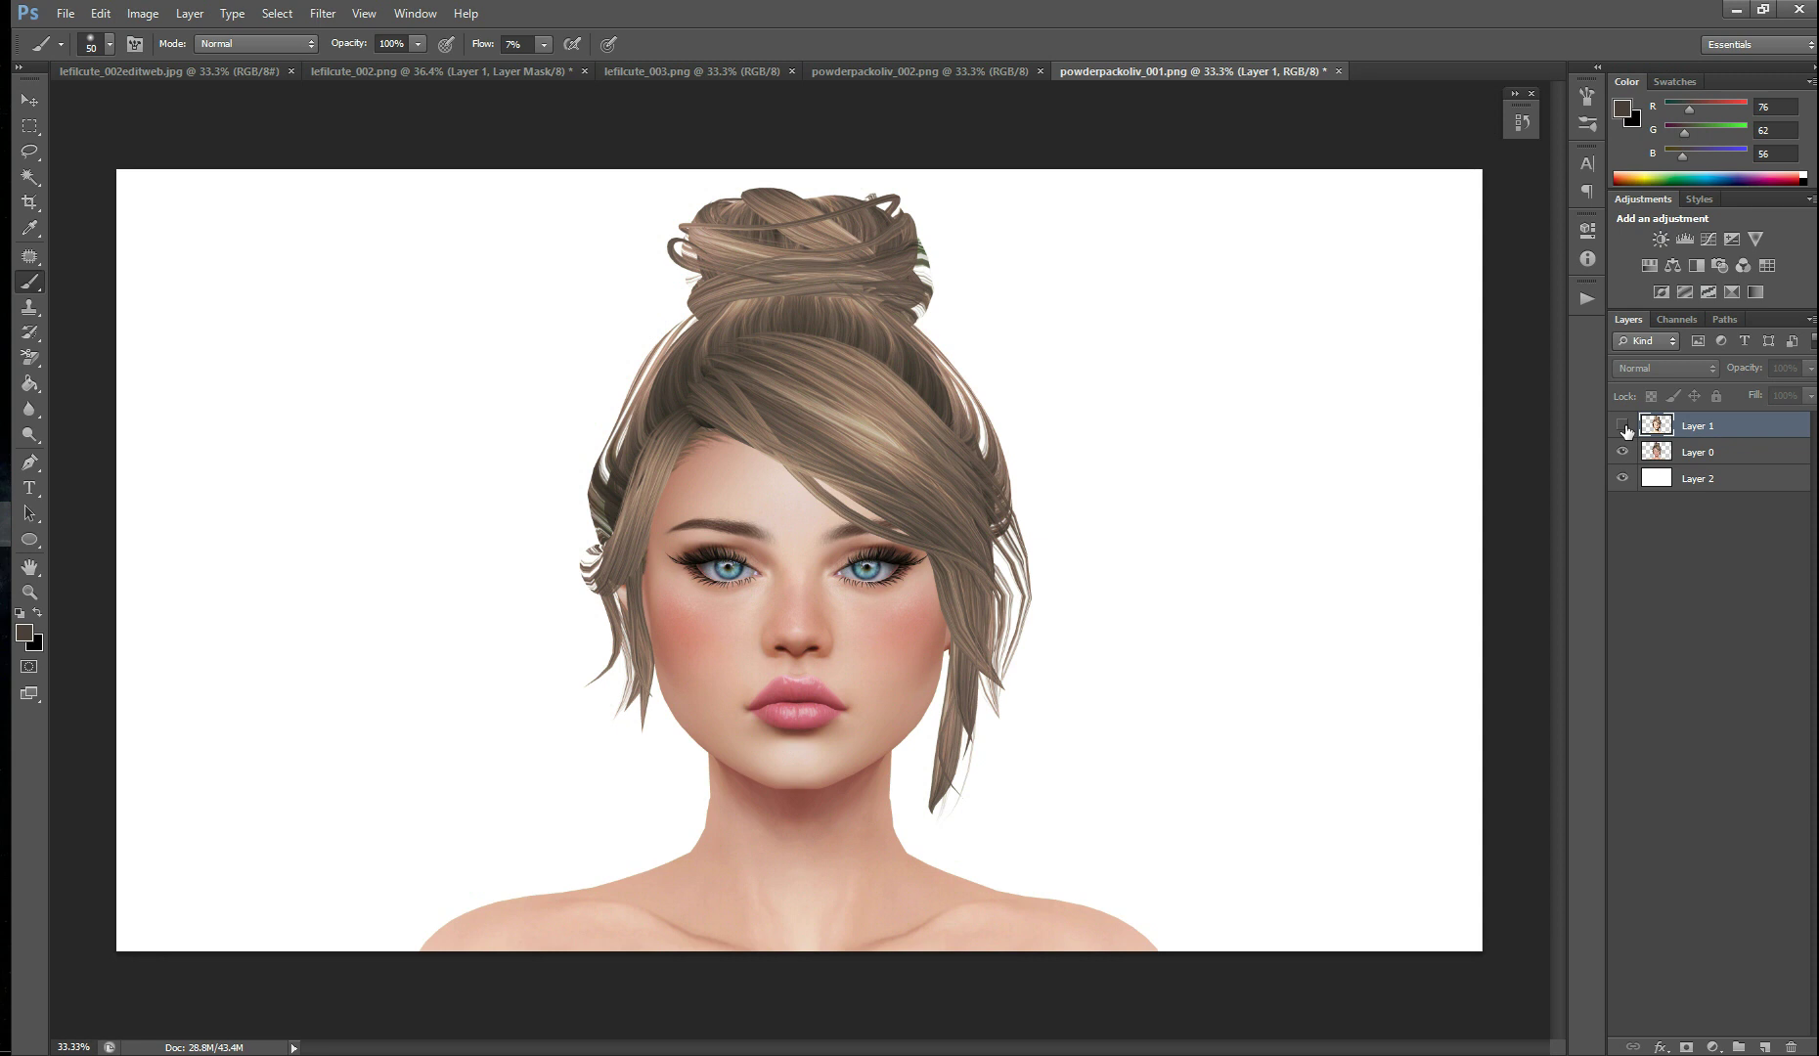
{"action": "left_click", "coordinate": [1625, 427]}
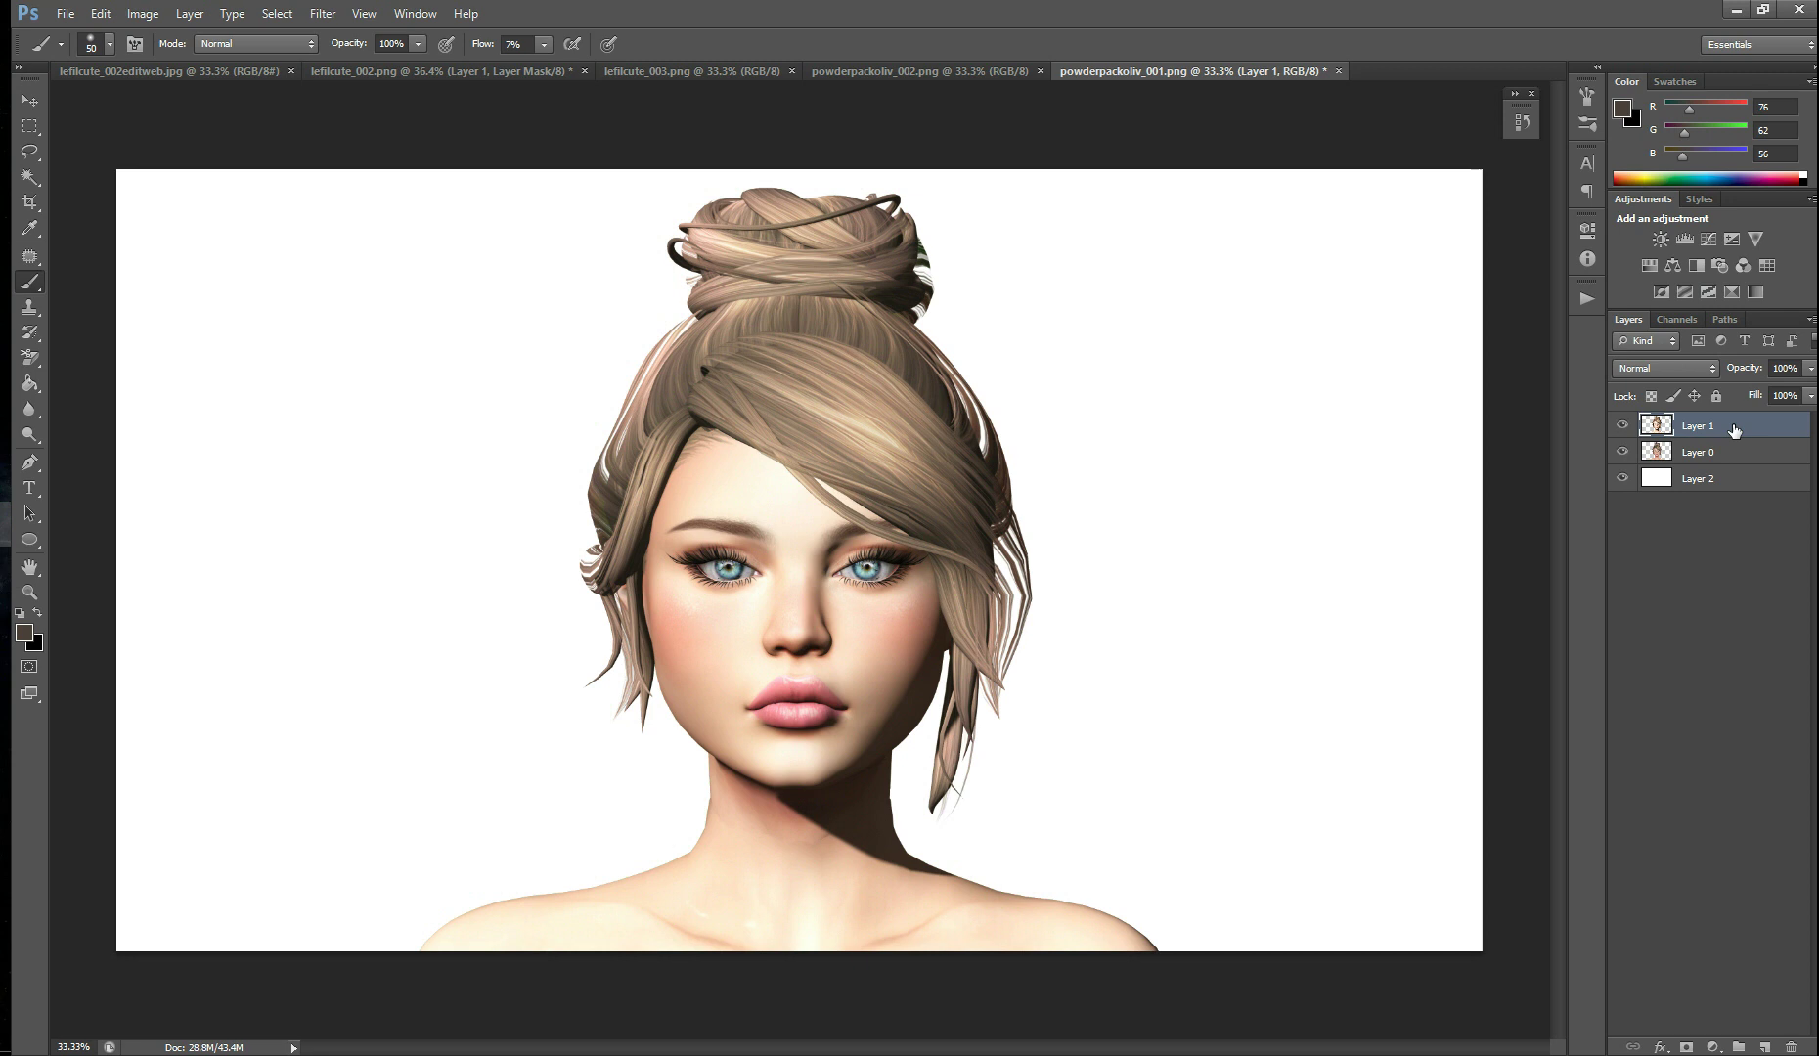
{"action": "left_click", "coordinate": [1650, 370]}
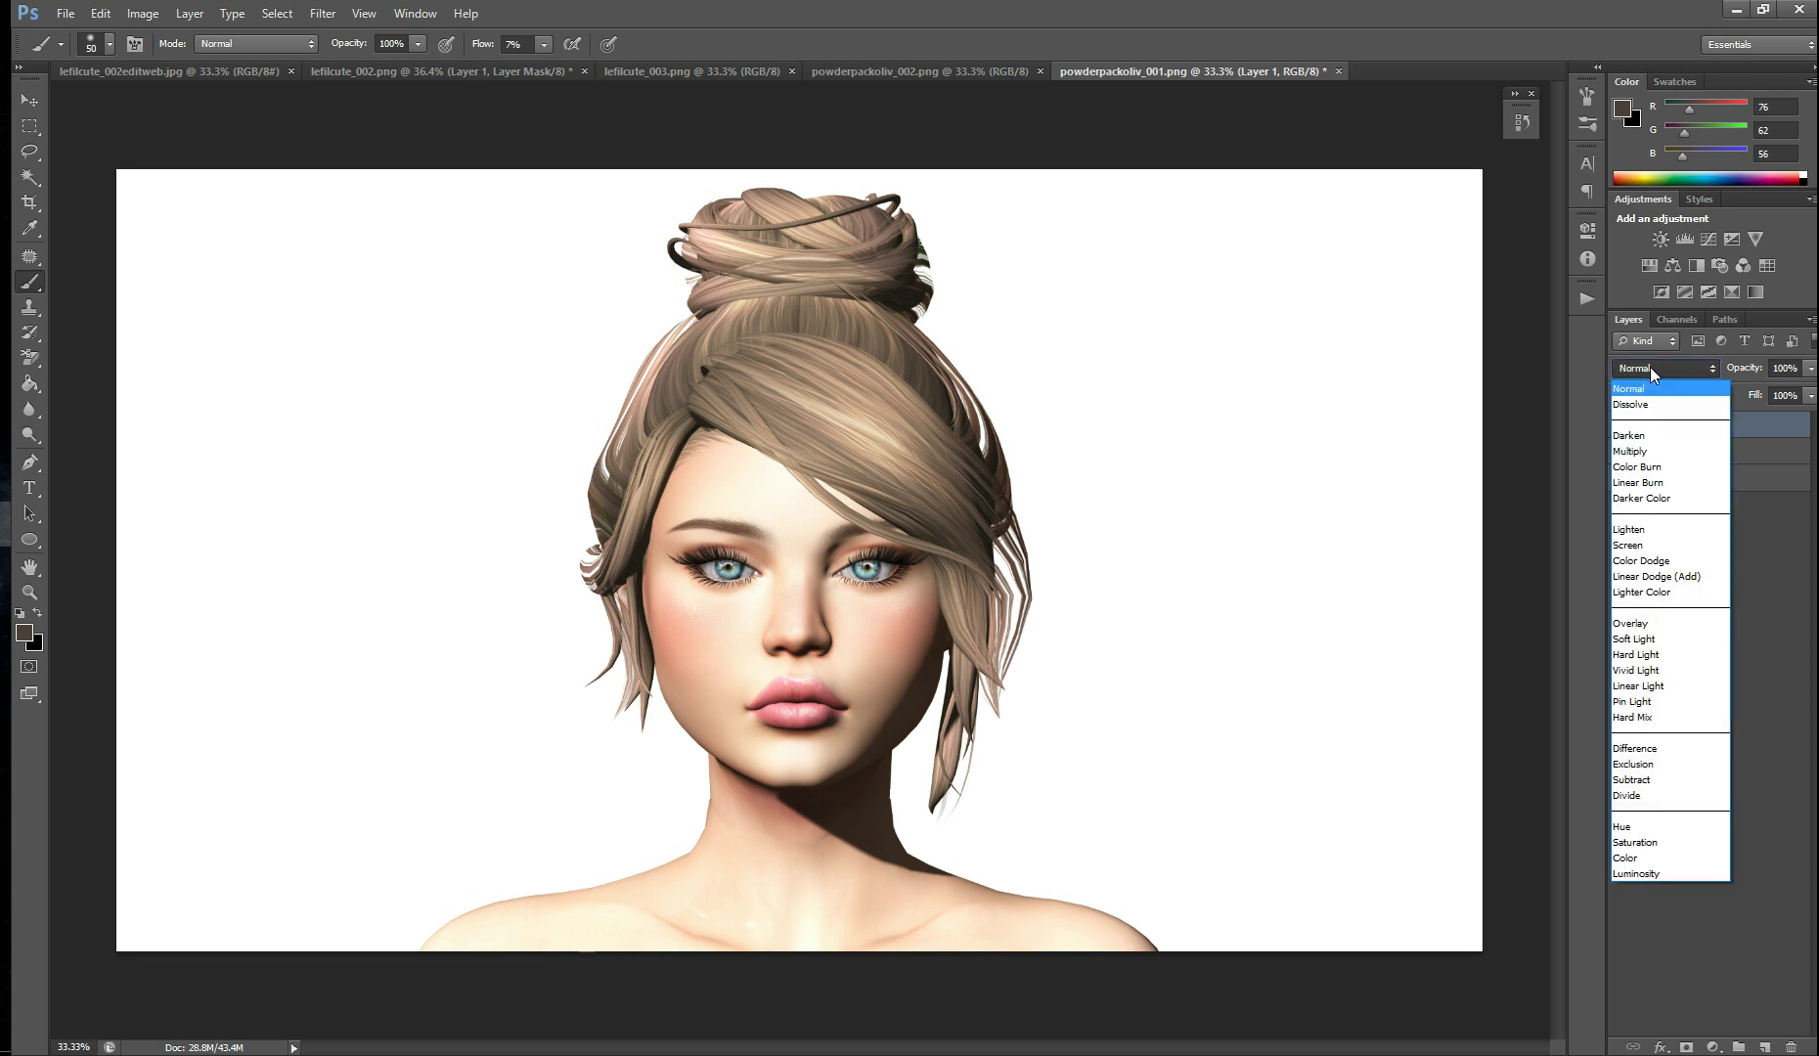
{"action": "left_click", "coordinate": [1651, 499]}
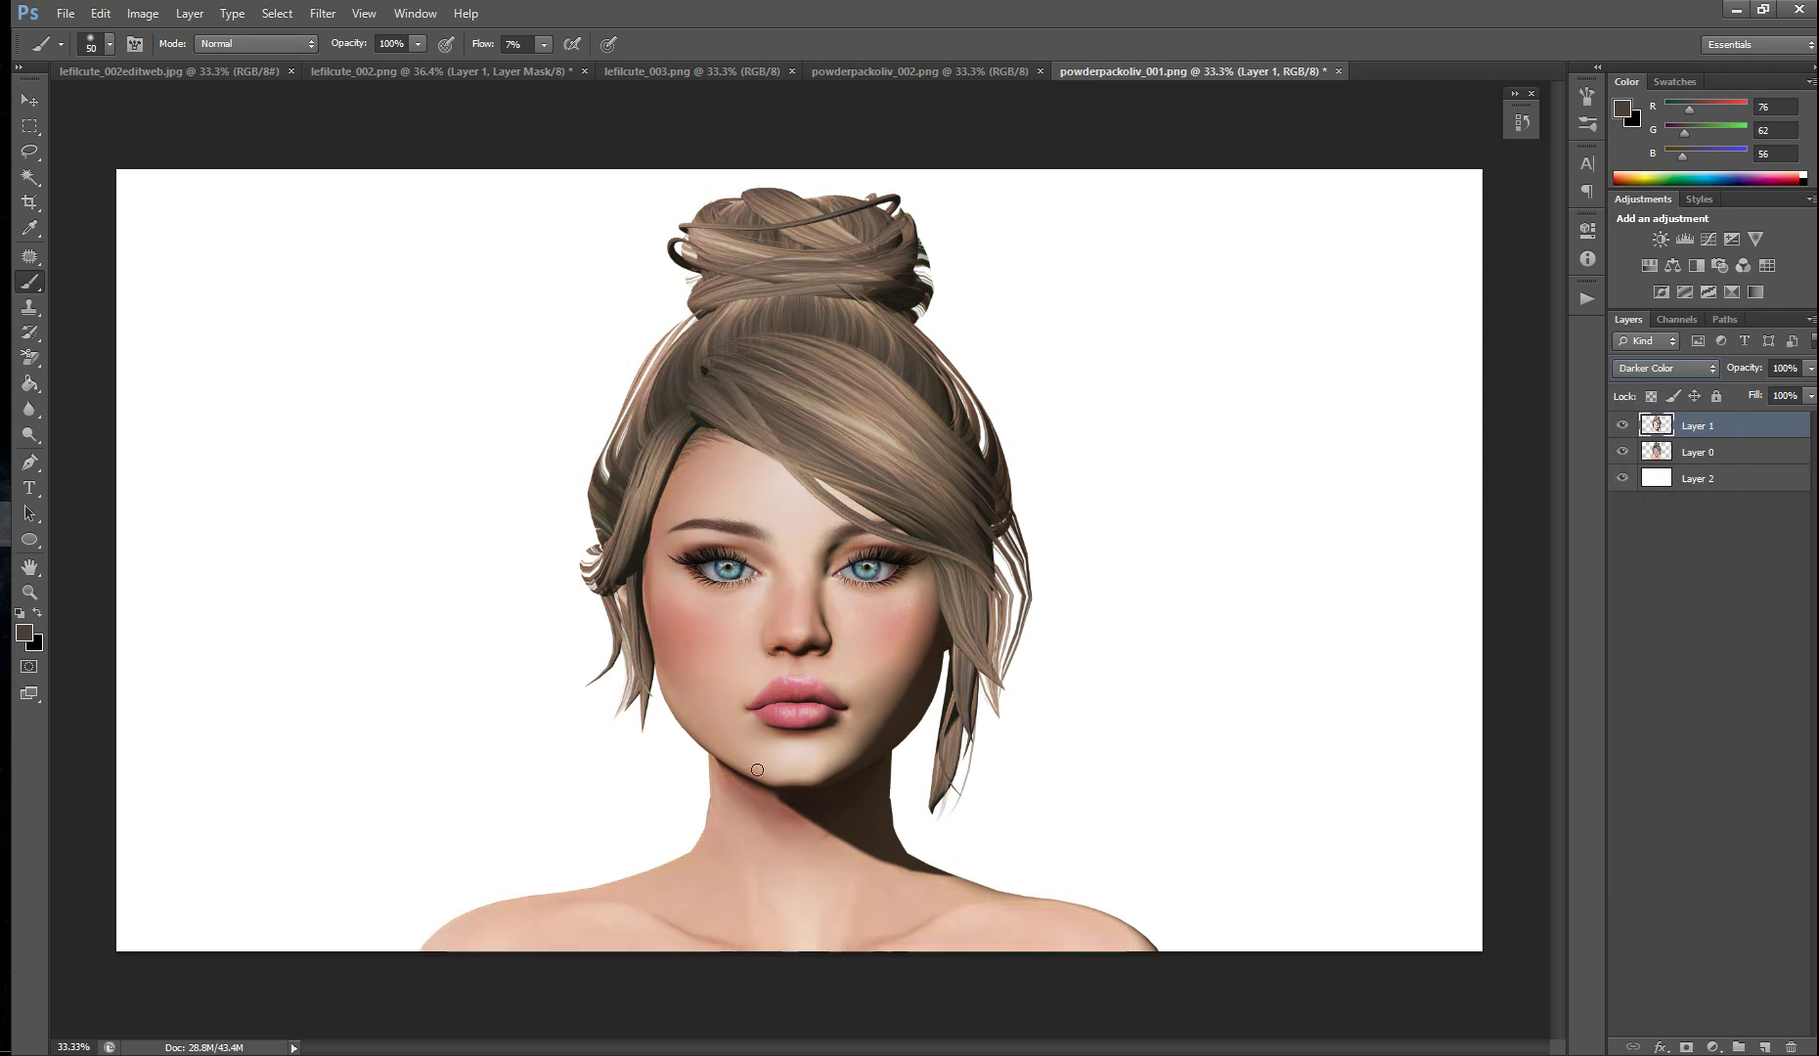
- Preview the portrait with and without Layer 1 and lower the layer's fill to 45%
{"action": "left_click", "coordinate": [1622, 426]}
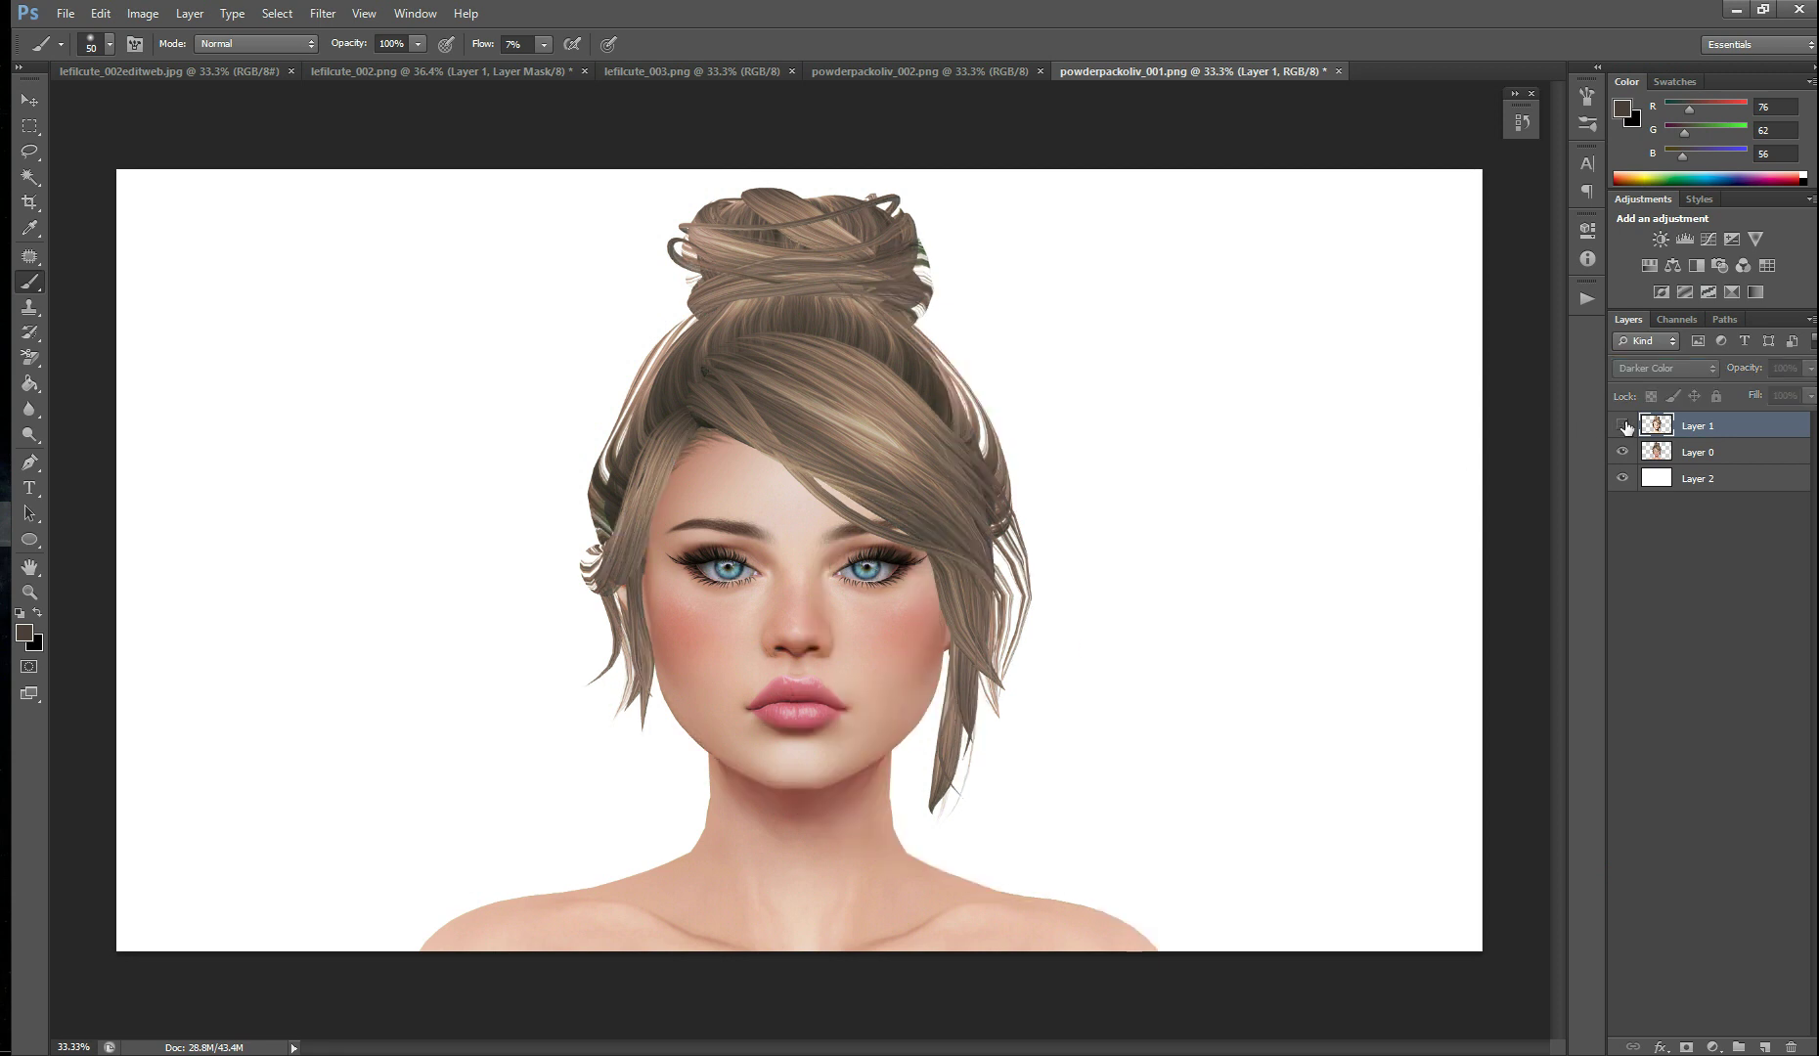
{"action": "left_click", "coordinate": [1623, 427]}
{"action": "left_click", "coordinate": [1624, 427]}
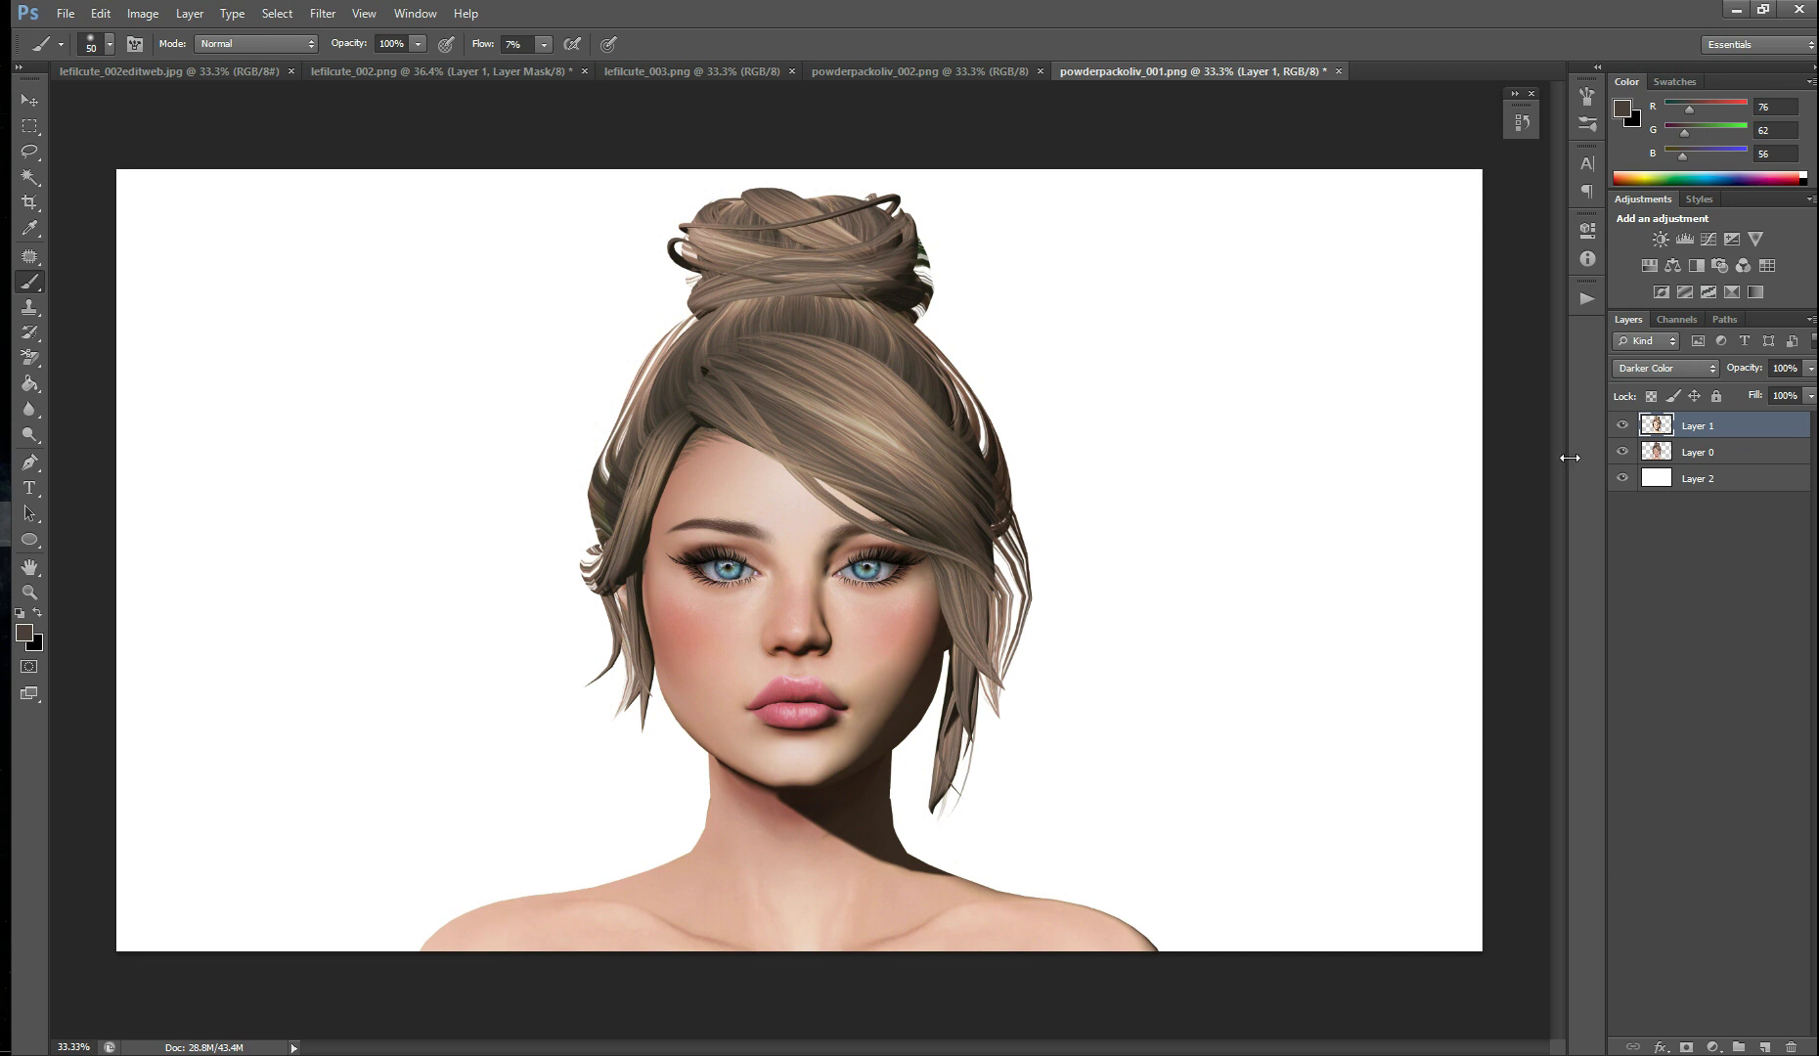
{"action": "left_click_drag", "start_coordinate": [1754, 395], "coordinate": [1701, 408]}
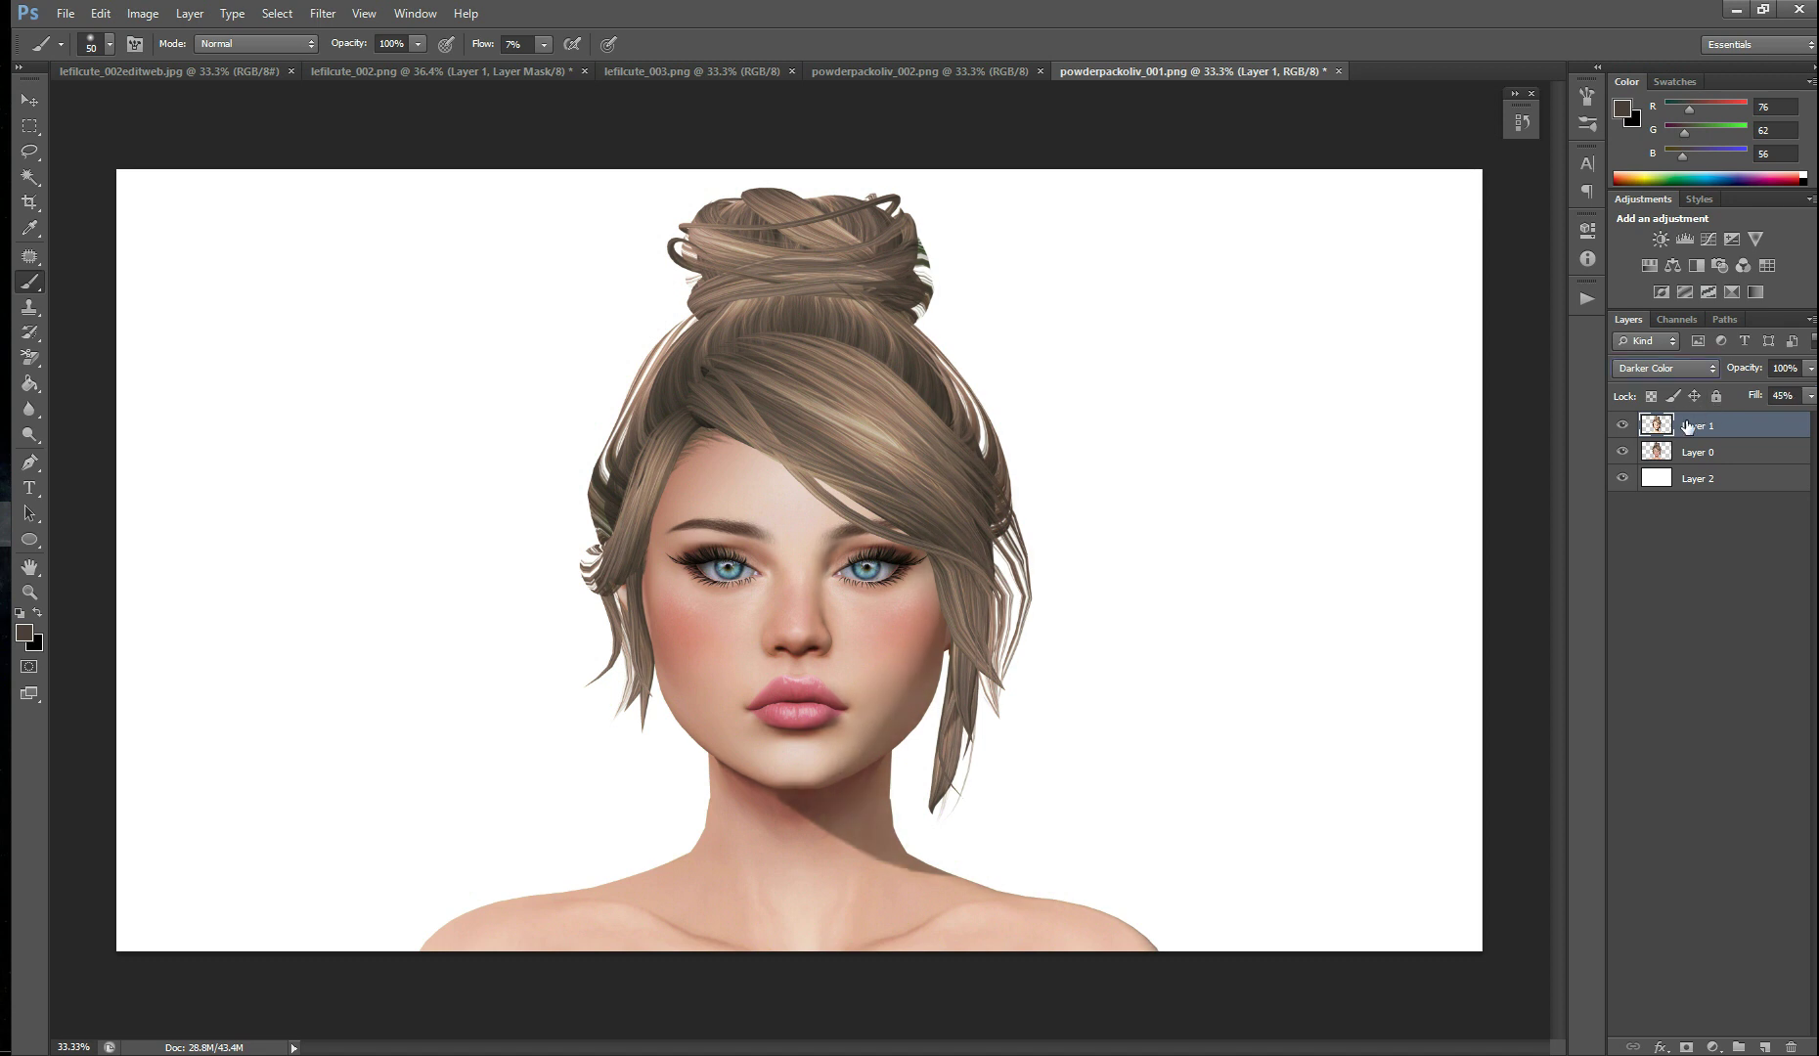
- Check Layer 1's shading by toggling its visibility and comparing the blended portrait with powderpackoliv_002.png
{"action": "left_click", "coordinate": [1623, 429]}
{"action": "left_click", "coordinate": [1621, 428]}
{"action": "left_click", "coordinate": [1621, 428]}
{"action": "left_click", "coordinate": [1621, 427]}
{"action": "left_click", "coordinate": [888, 68]}
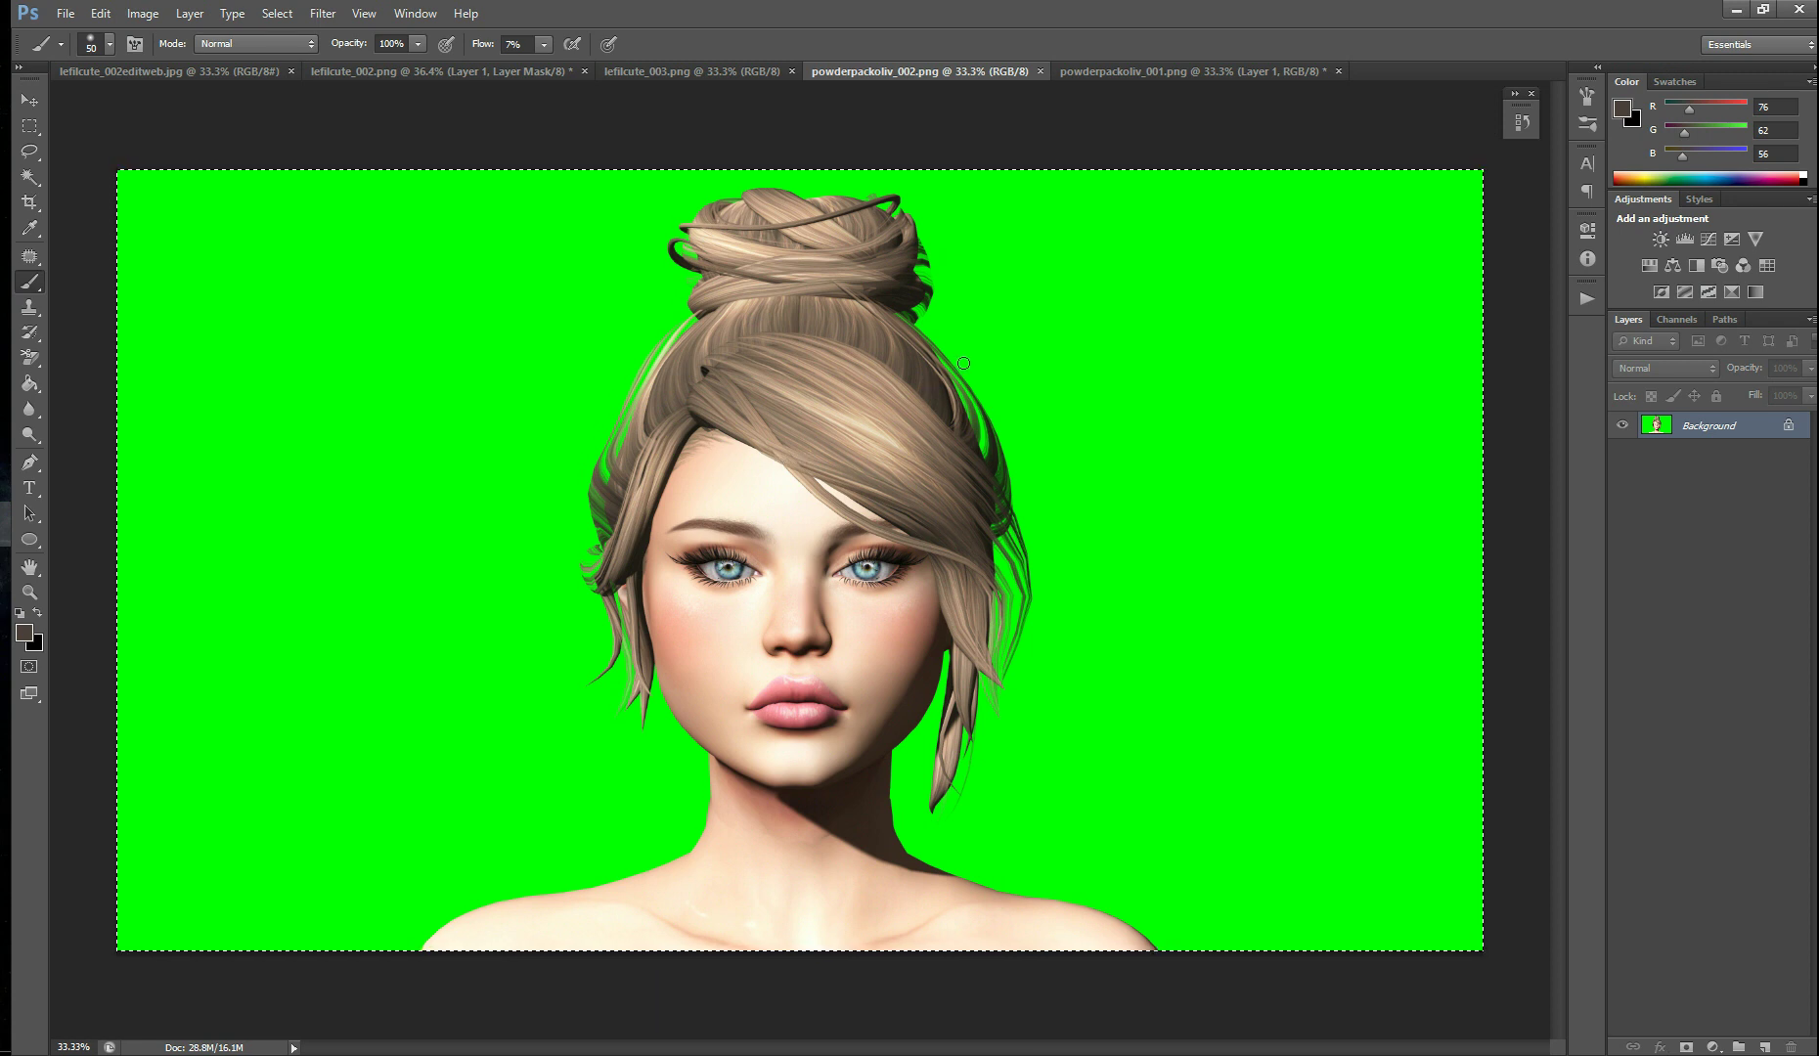
{"action": "left_click", "coordinate": [1174, 63]}
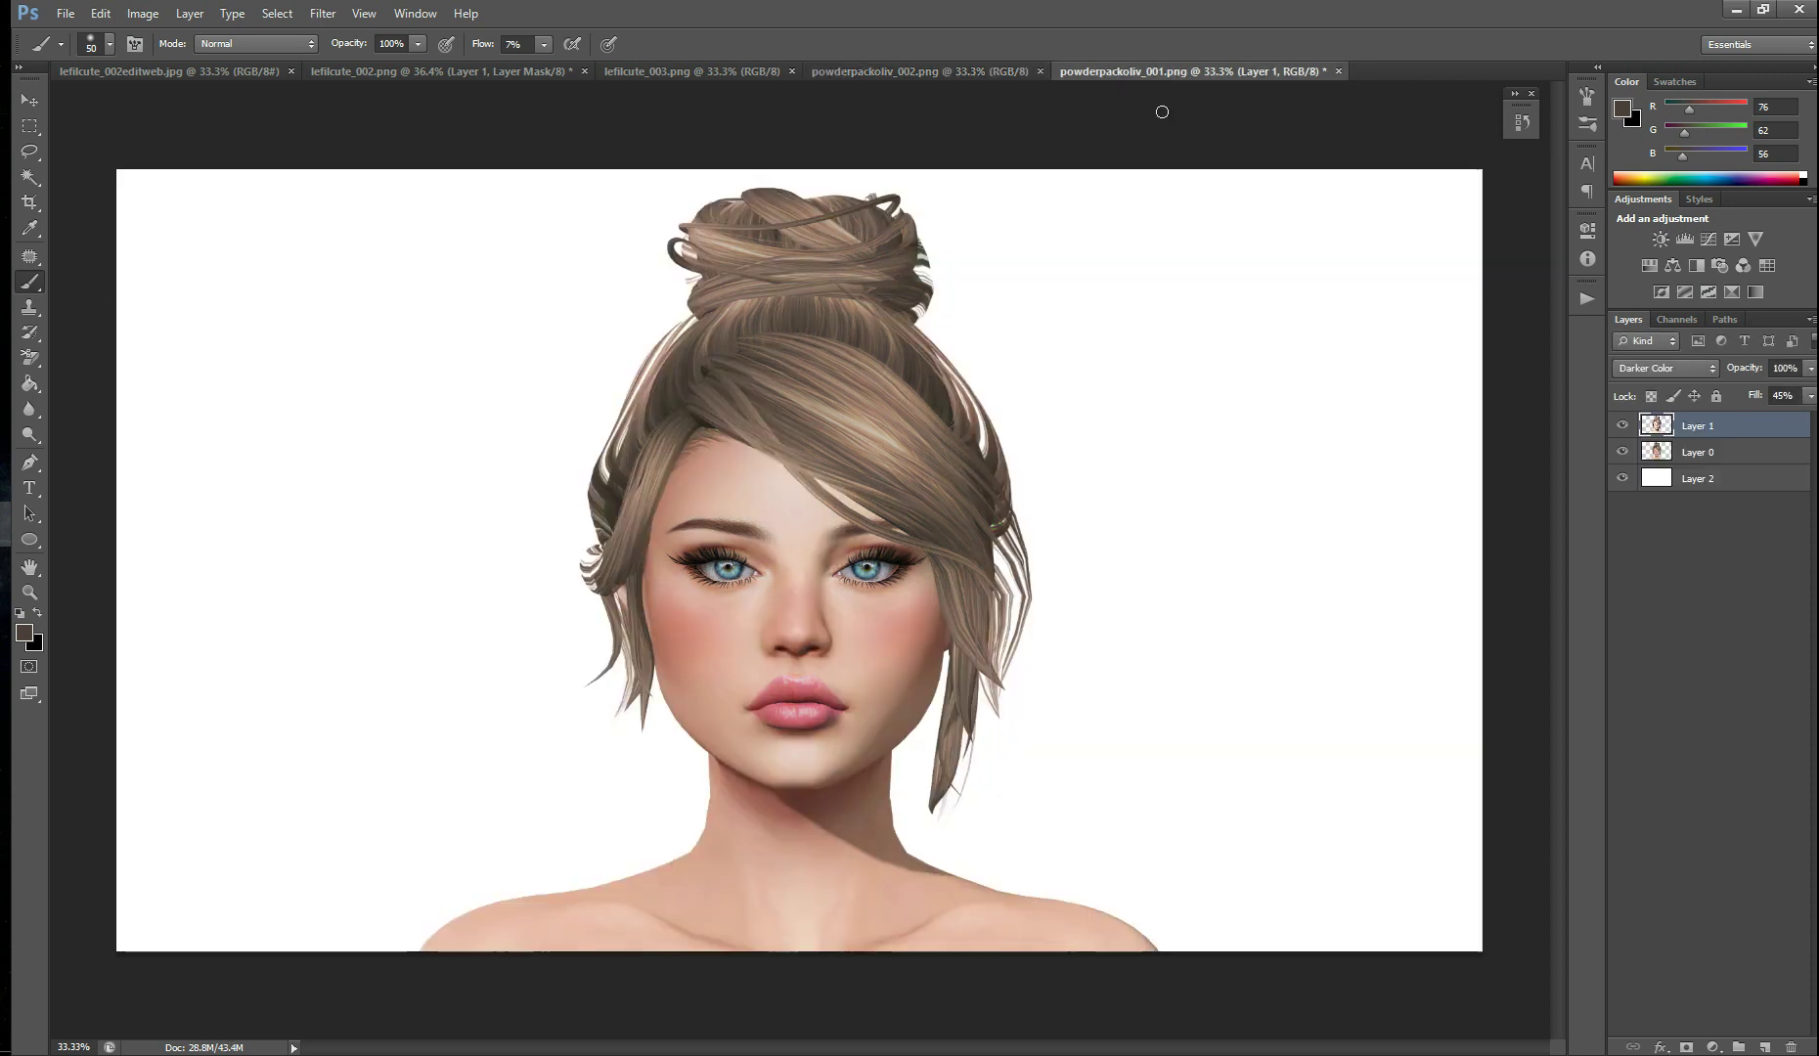
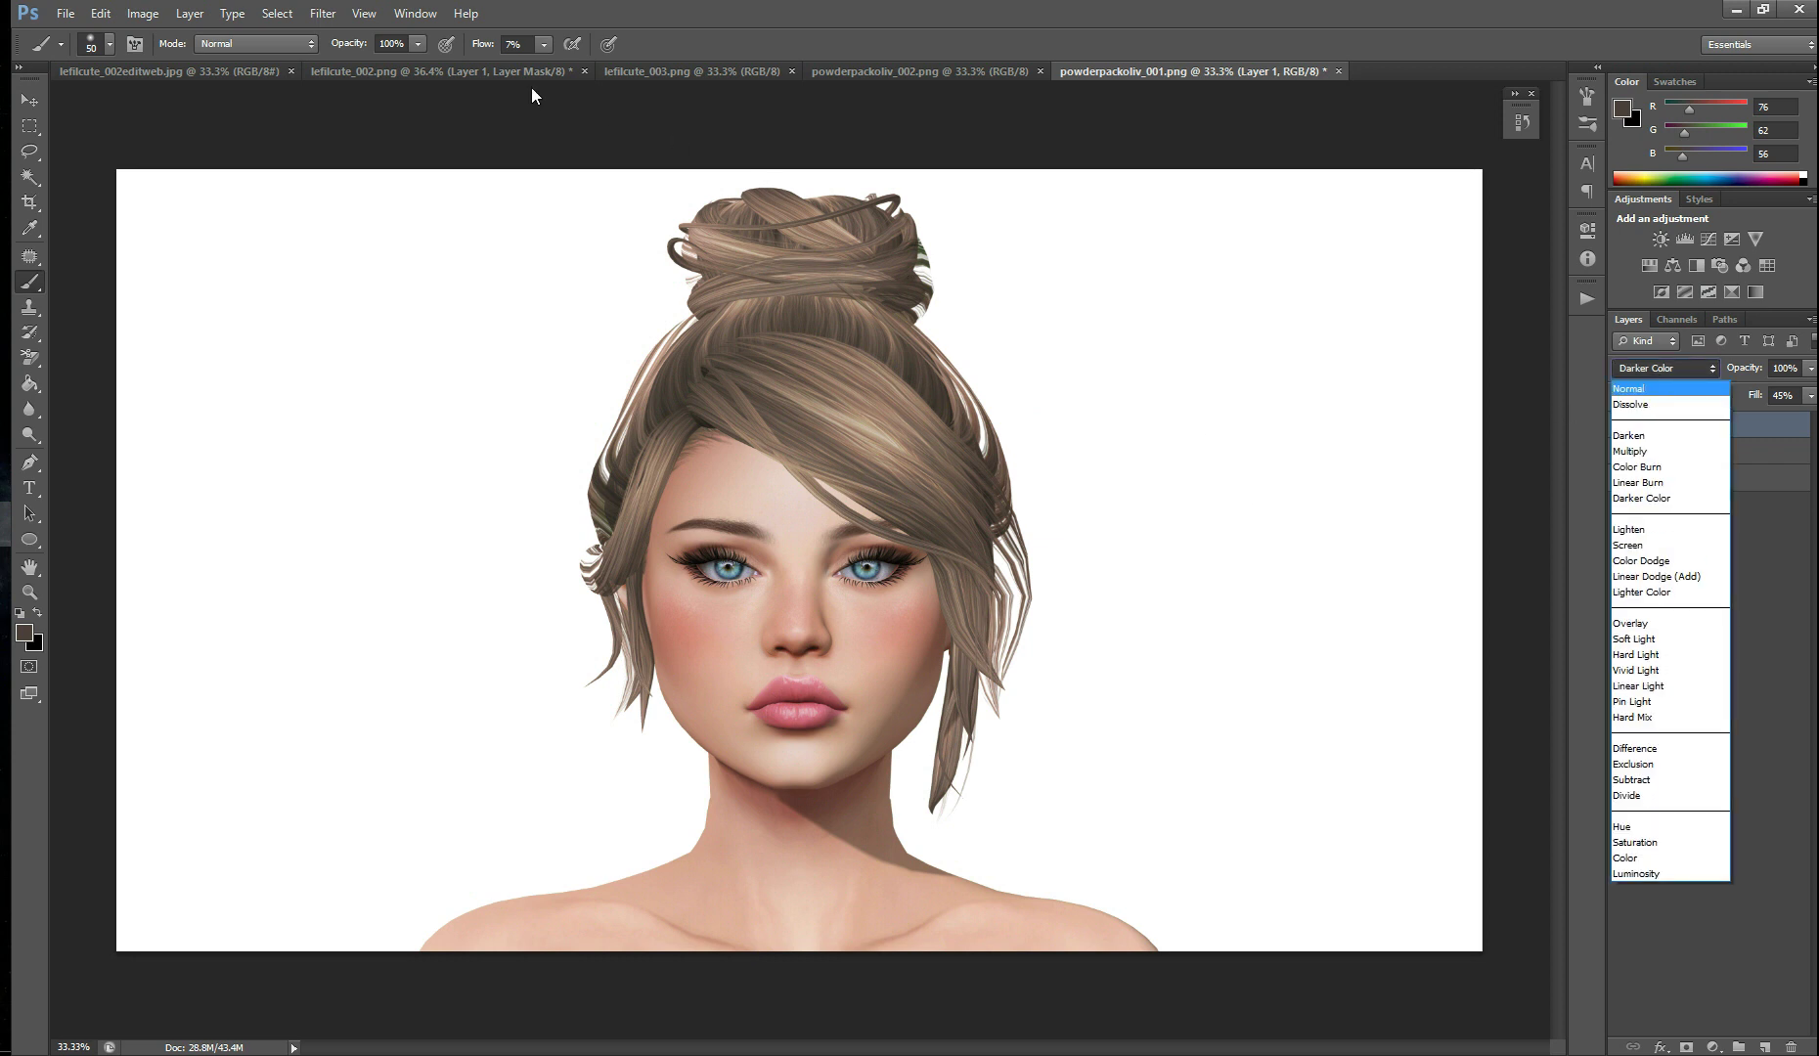
- Compare lefilcute_003.png with the layered lefilcute_002.png and look over the blend modes available for its Layer 1
{"action": "left_click", "coordinate": [376, 61]}
{"action": "left_click", "coordinate": [675, 71]}
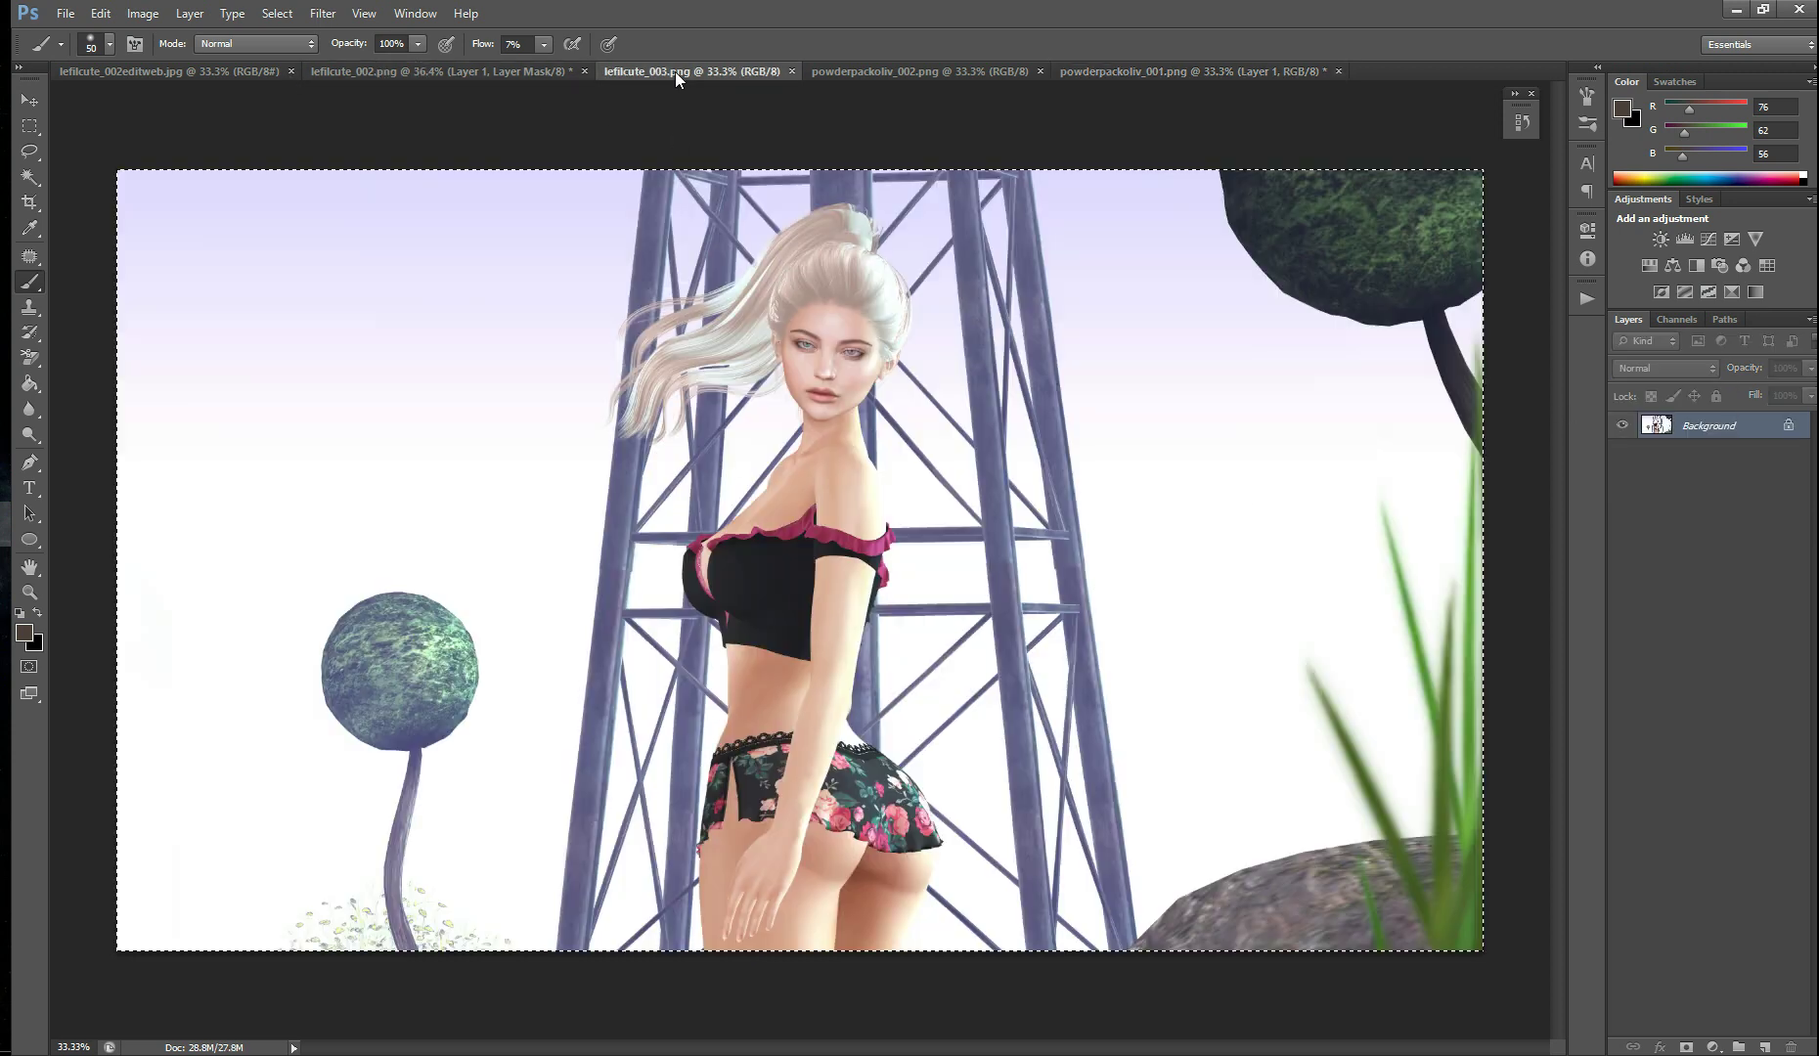
{"action": "key", "text": "ctrl+a"}
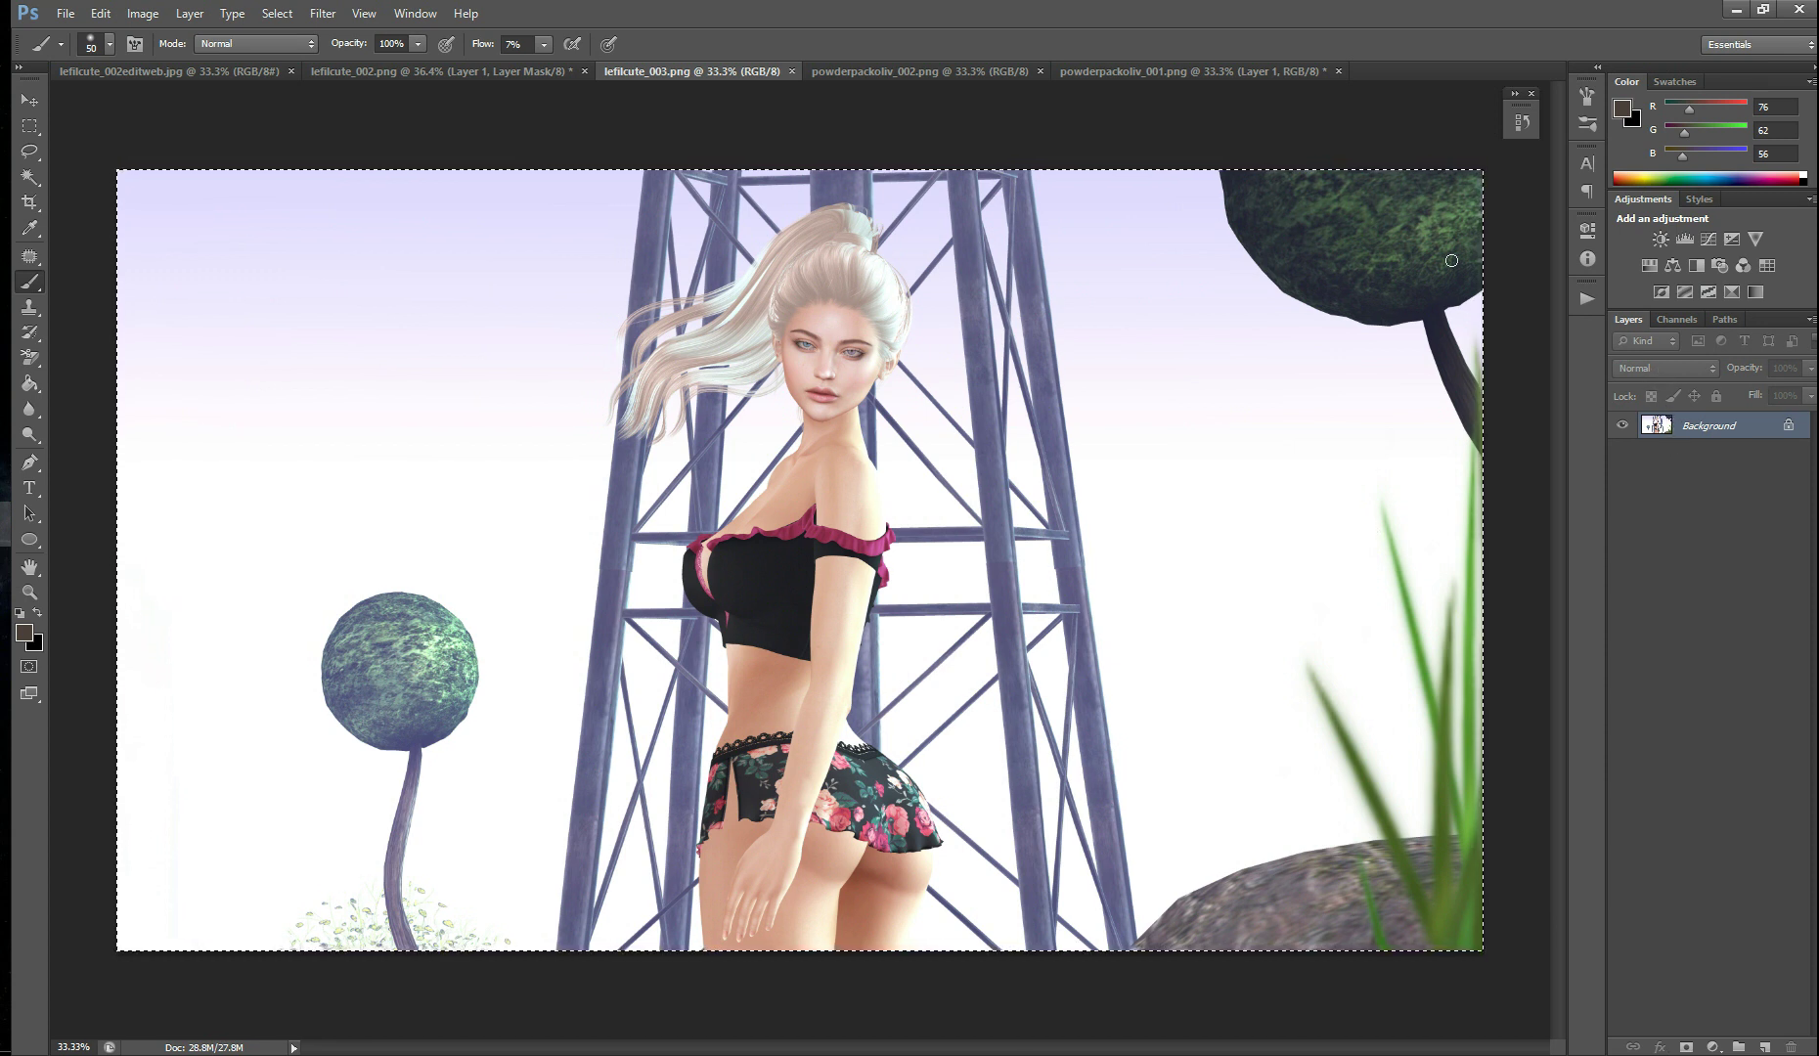
{"action": "left_click", "coordinate": [389, 71]}
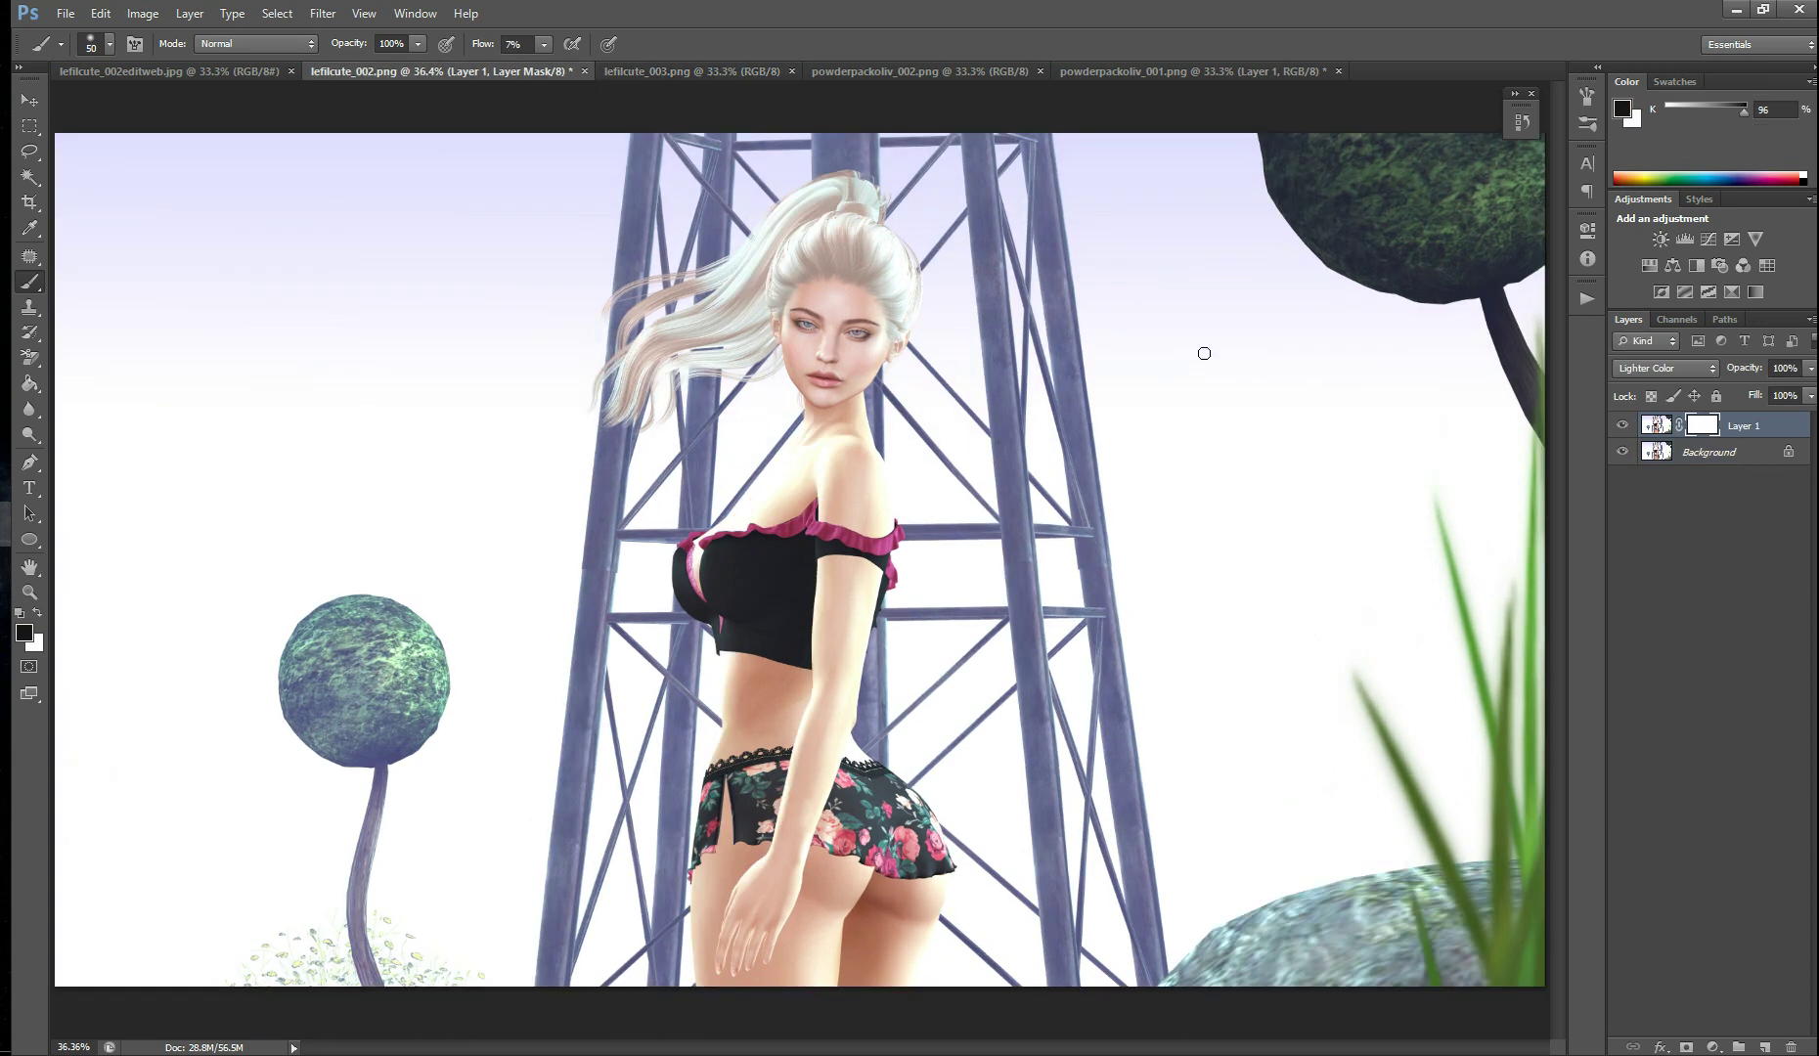
{"action": "left_click", "coordinate": [1687, 367]}
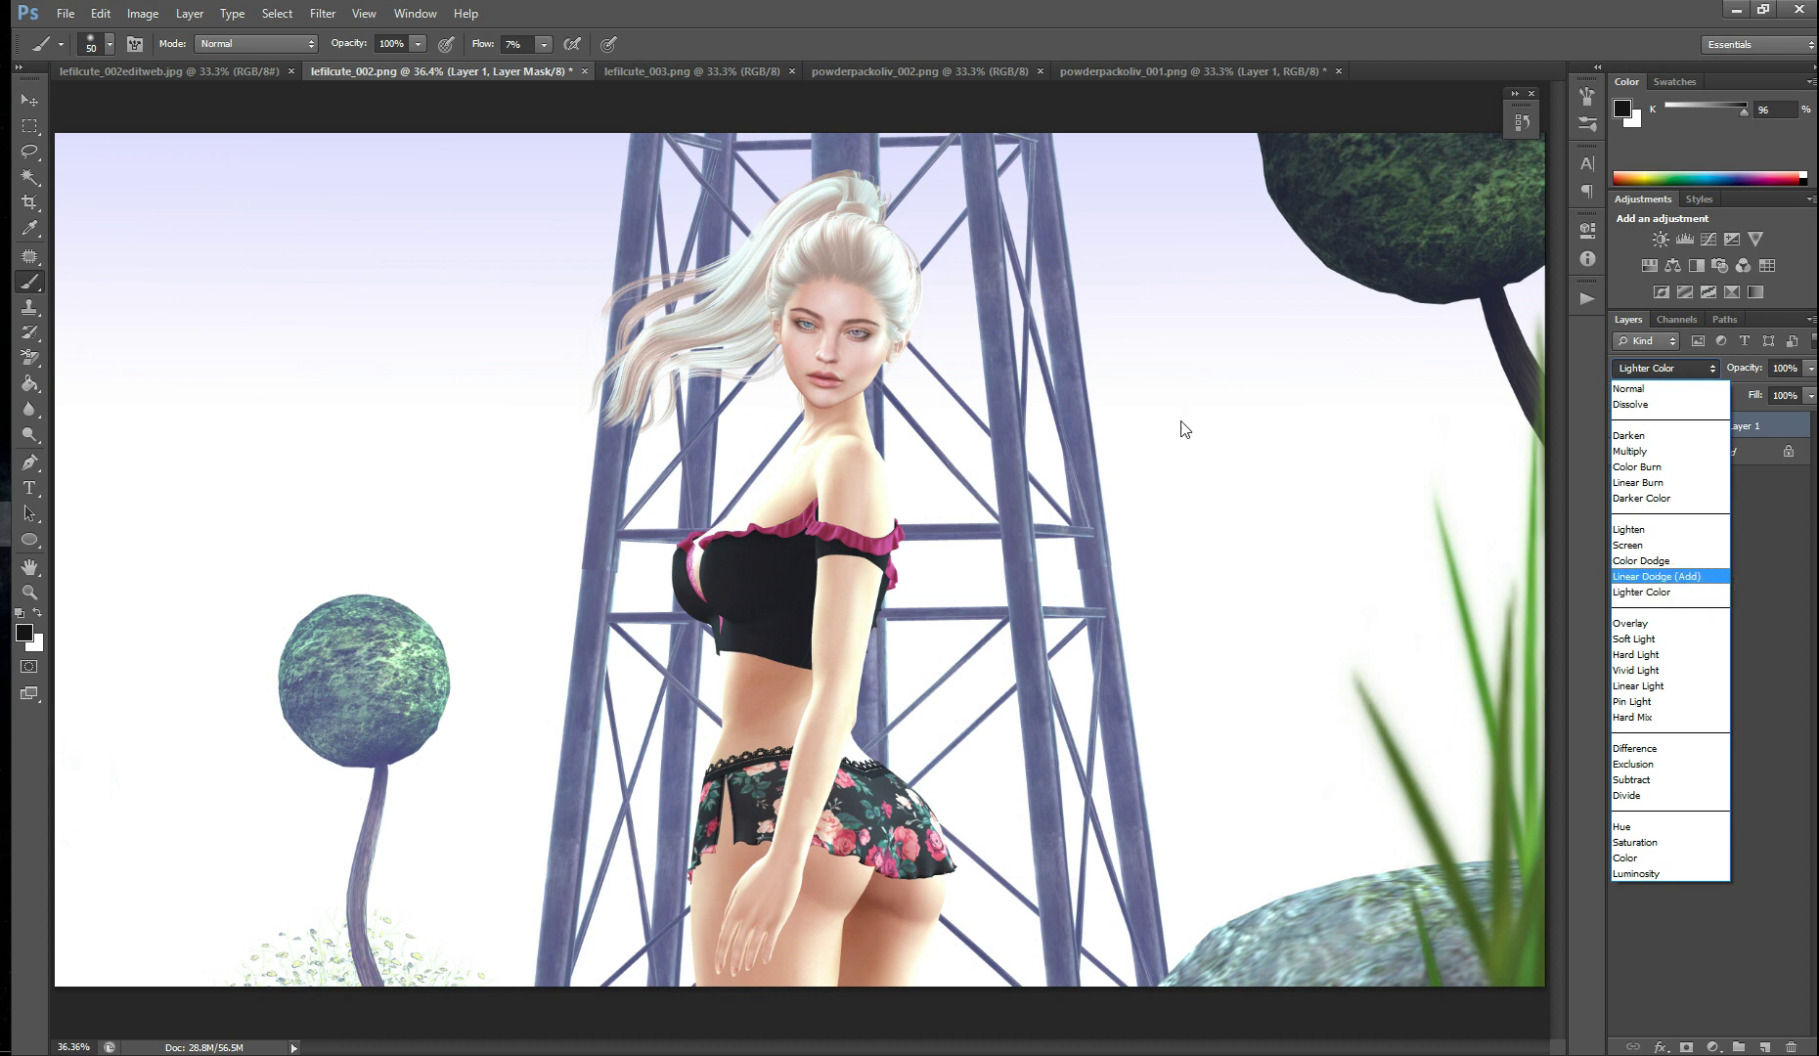
{"action": "left_click", "coordinate": [1772, 508]}
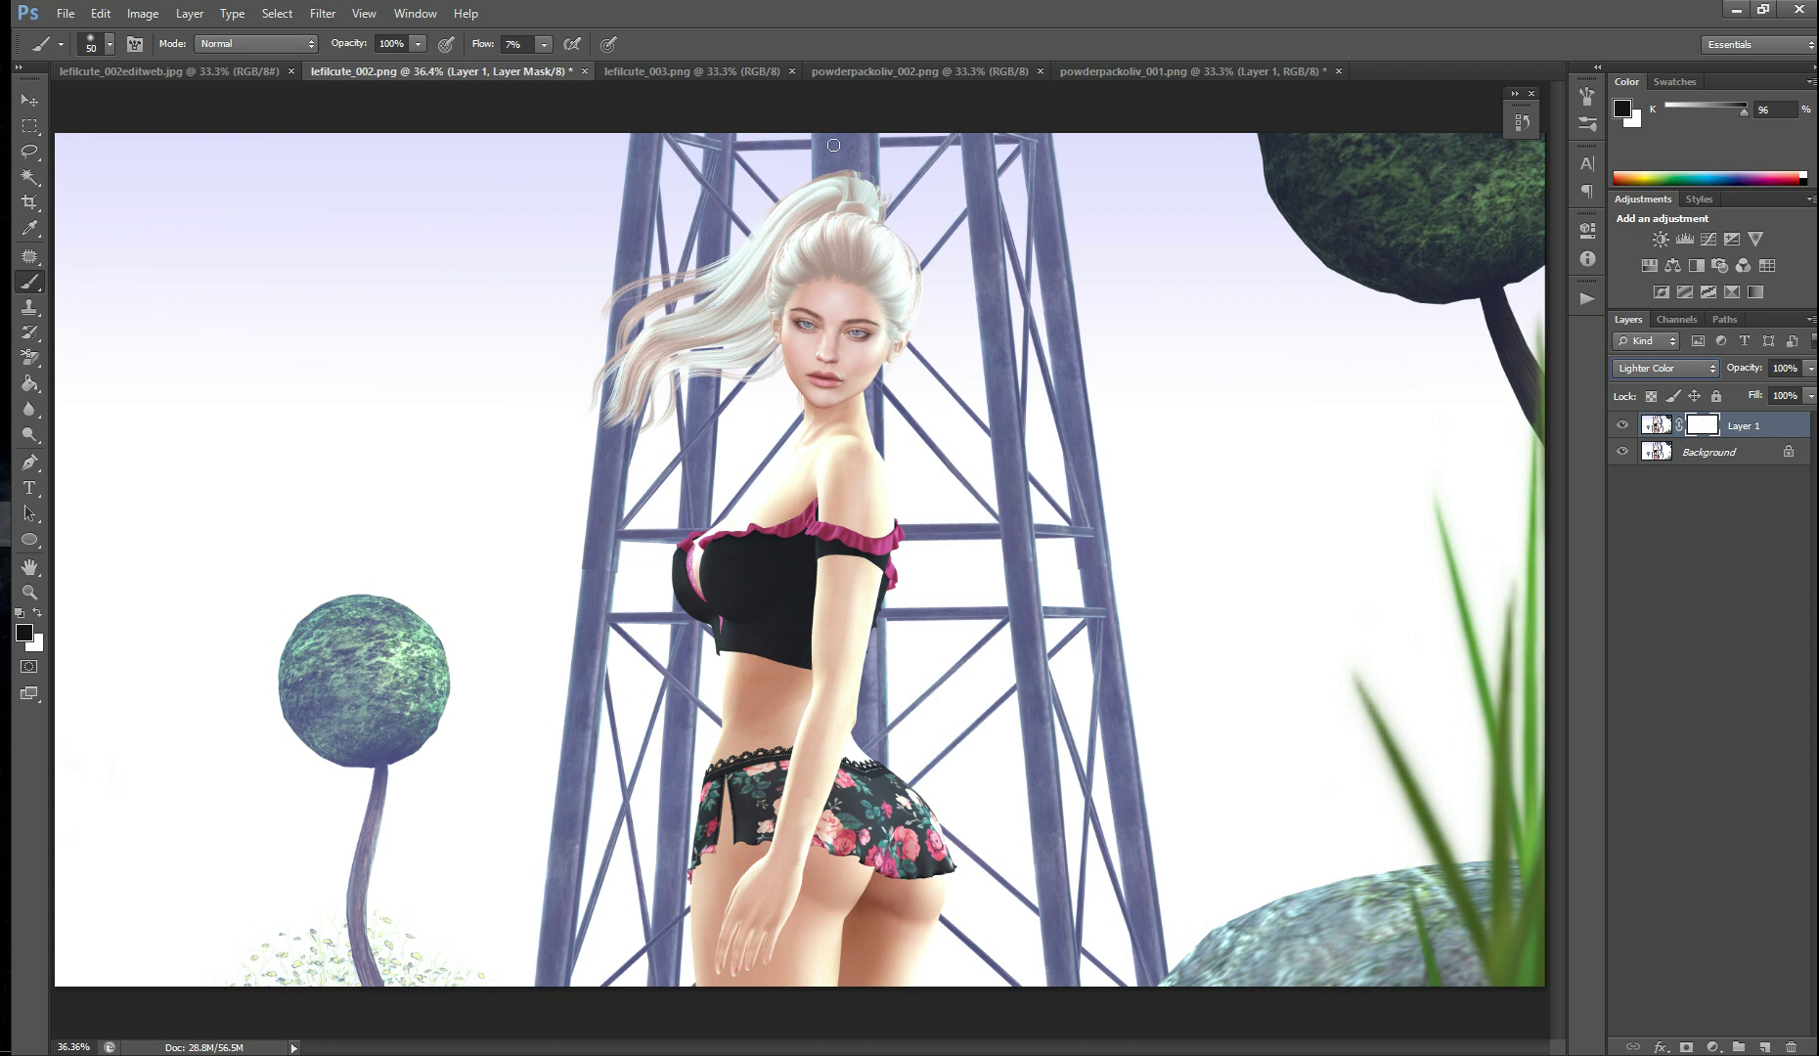
- View the edited image lefilcute_002editweb.jpg and return to the portrait powderpackoliv_001.png
{"action": "left_click", "coordinate": [184, 73]}
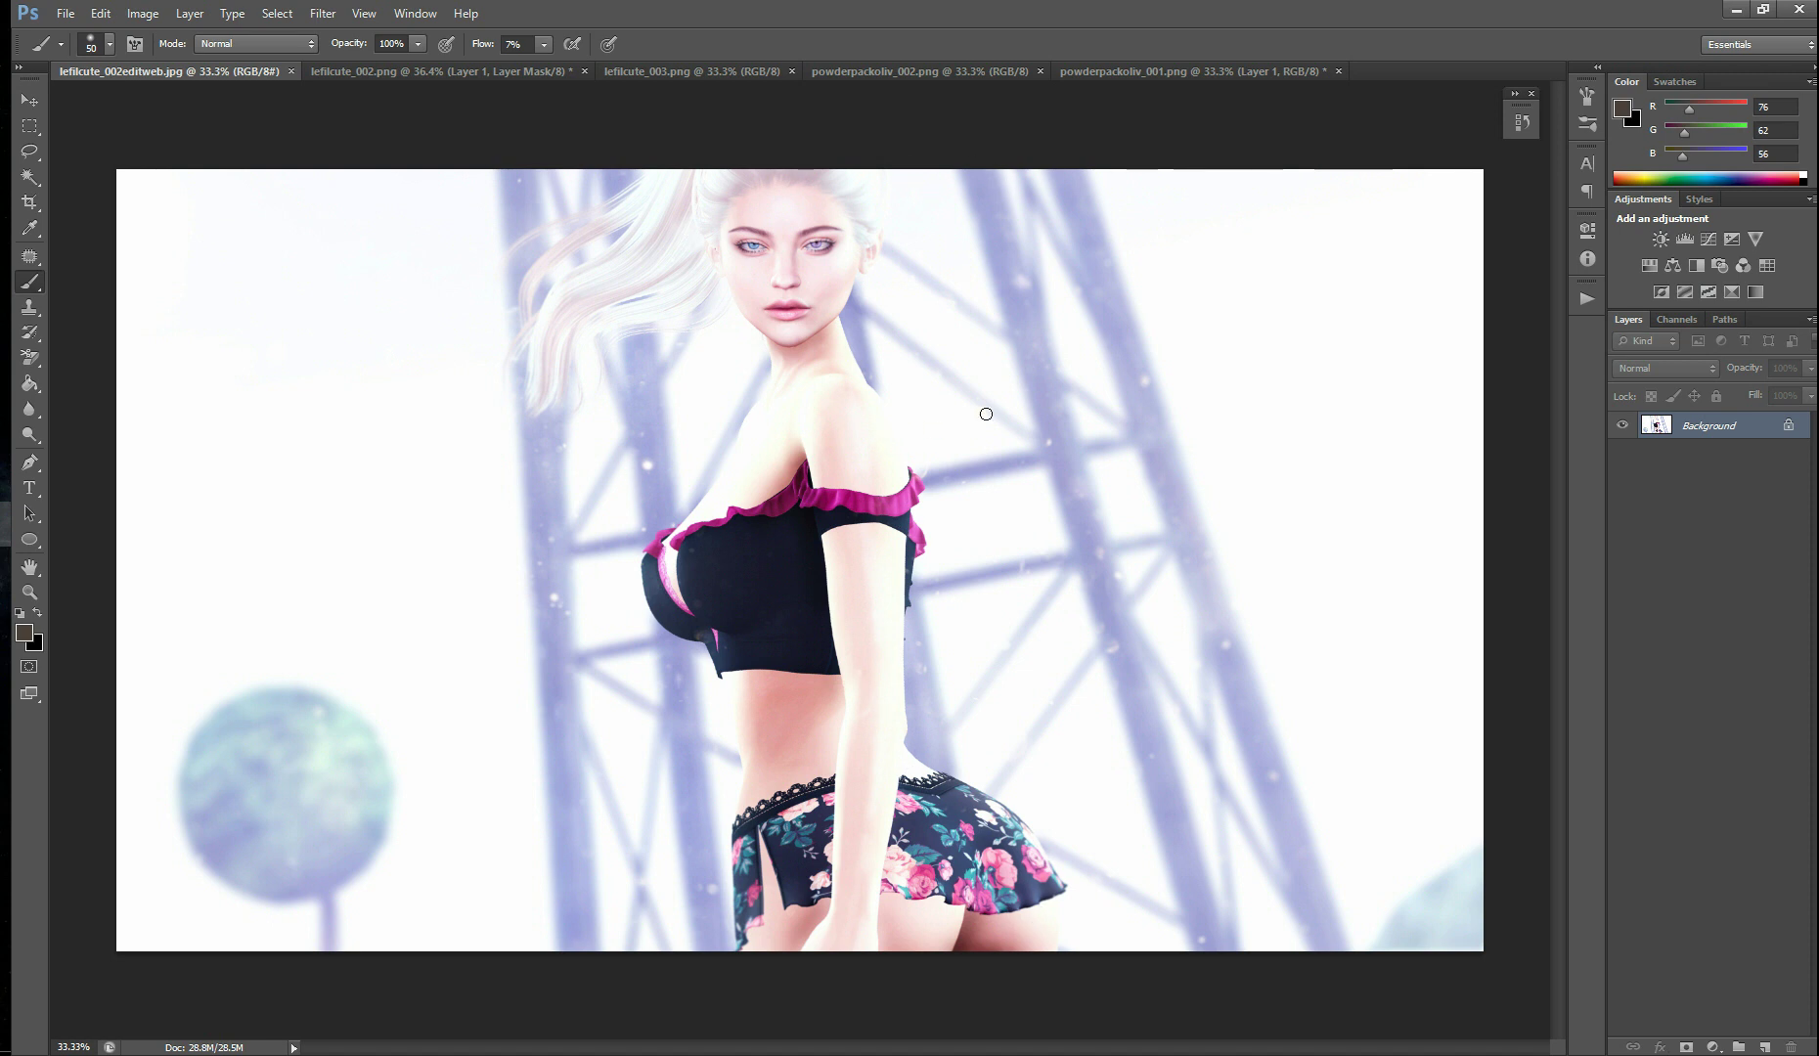
{"action": "left_click", "coordinate": [1195, 70]}
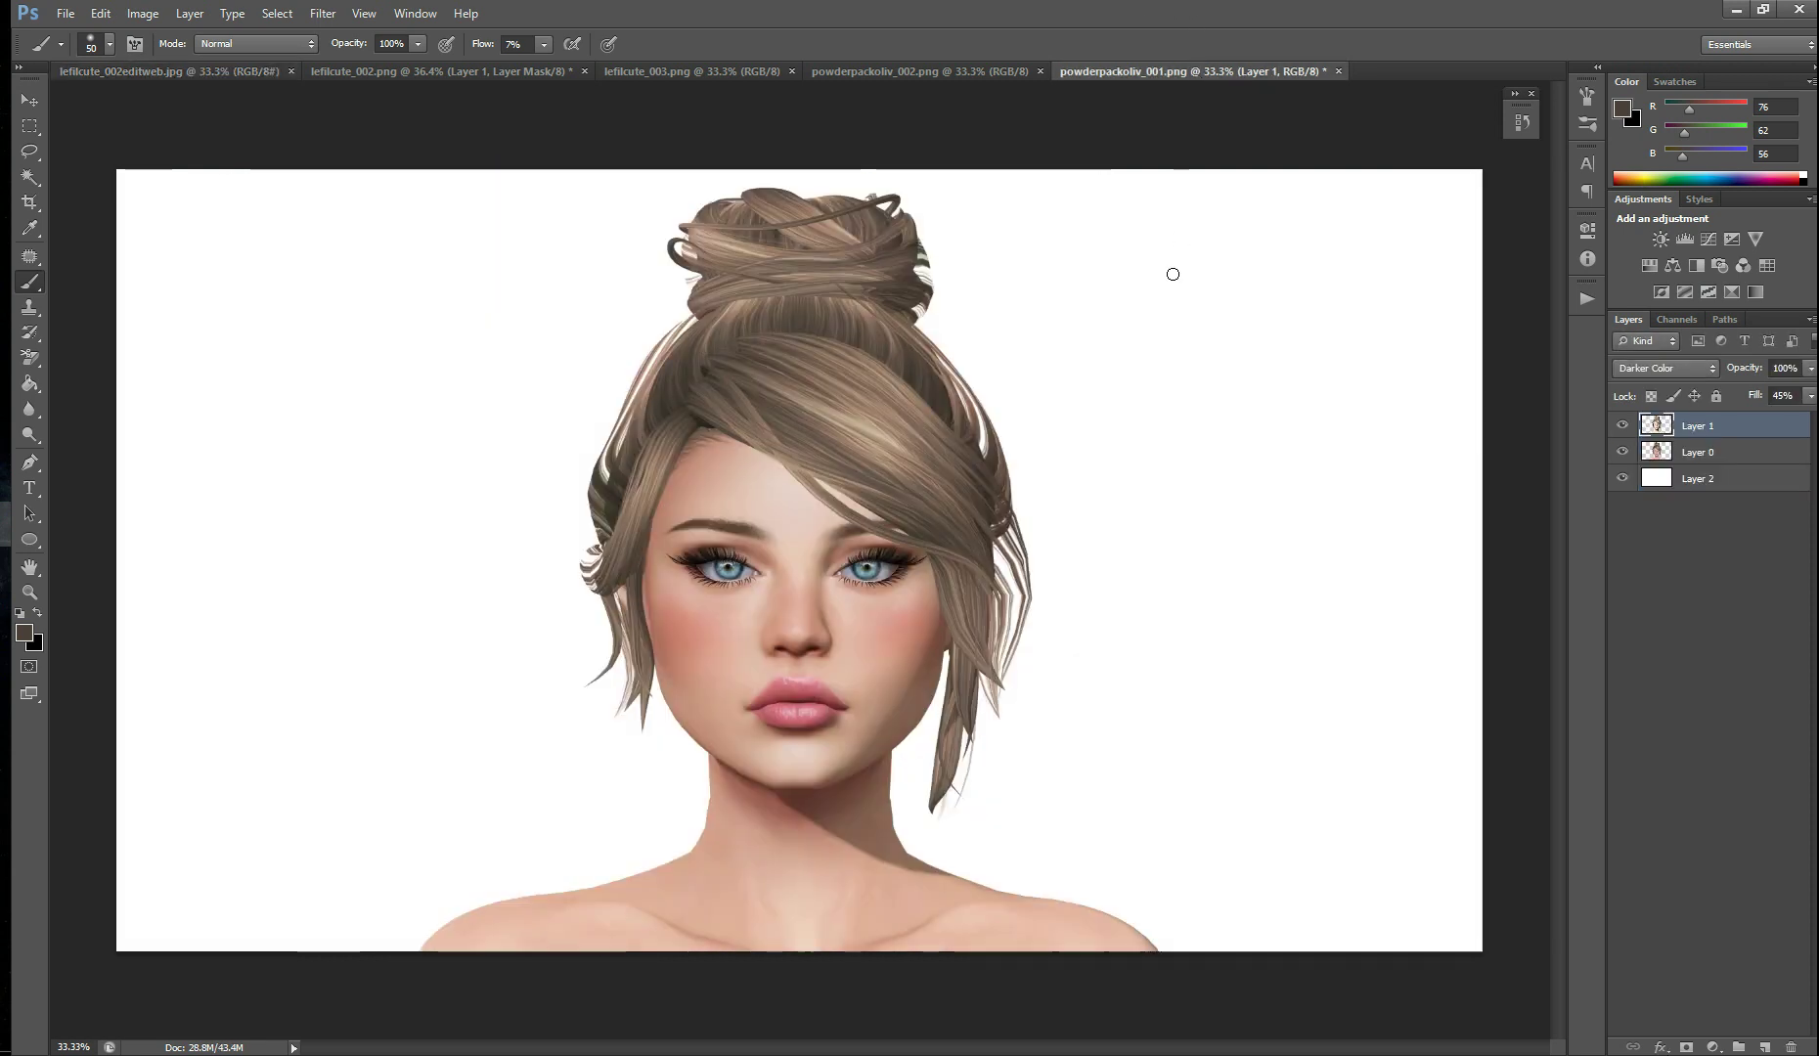